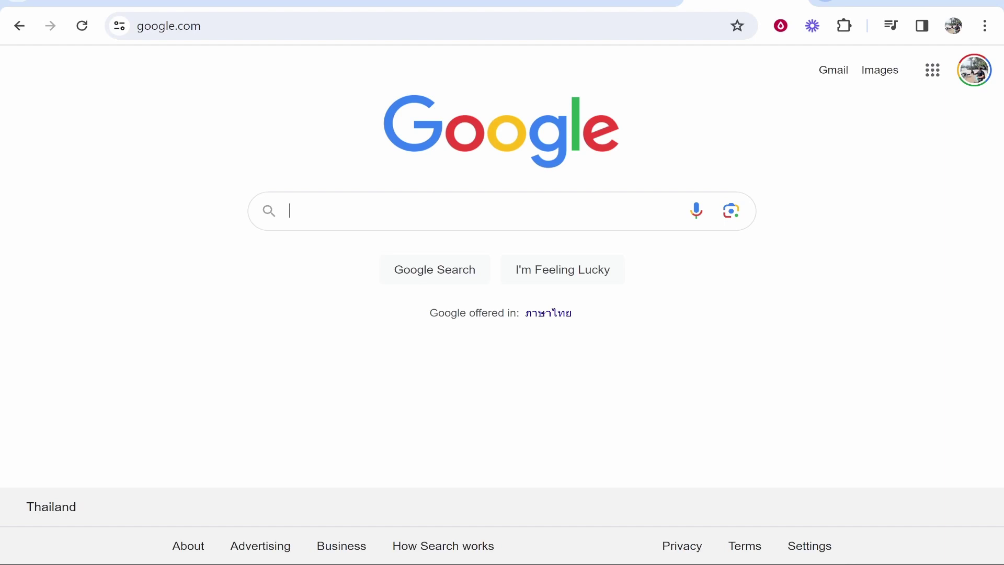
Search Google for 'google sites' using the autocomplete suggestion
type("gooo")
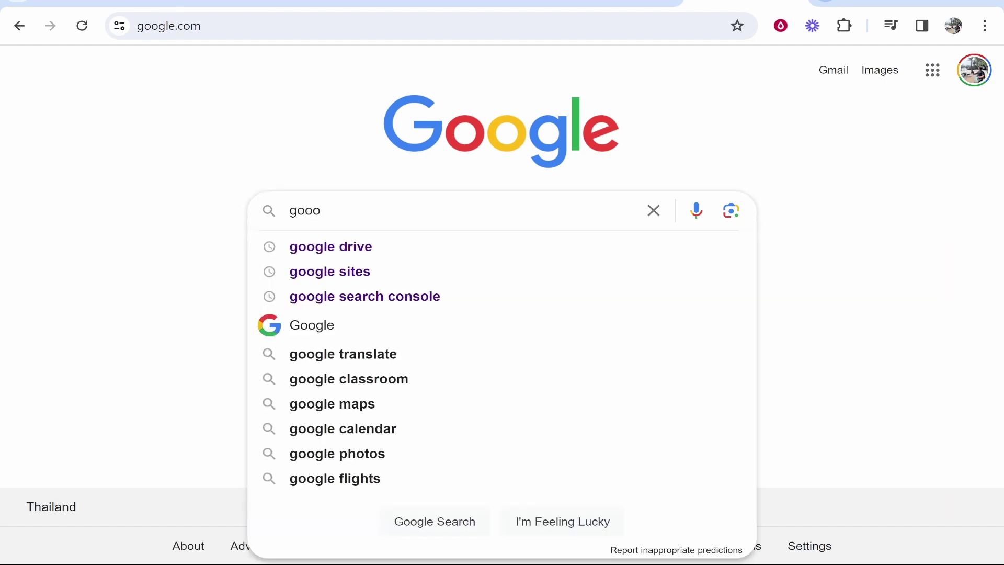
key("Down")
key("Down")
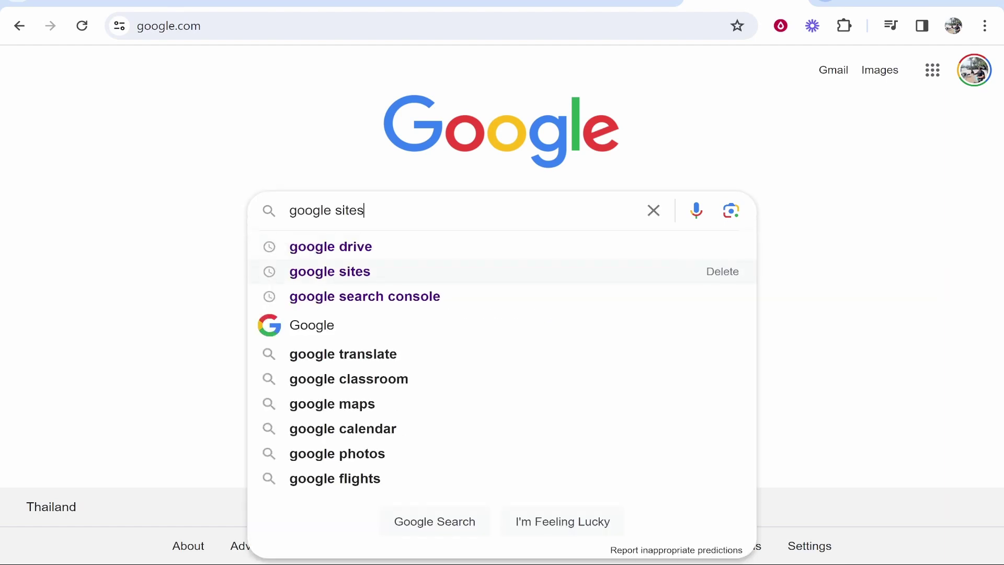
key("Return")
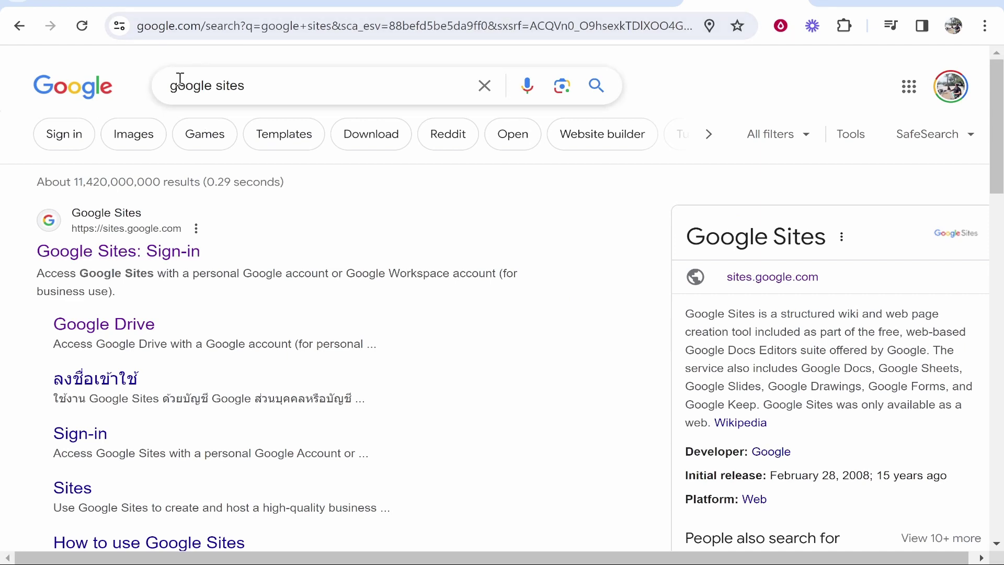
Open the Google Sites start page at sites.google.com/new from the sign-in result
left_click(146, 253)
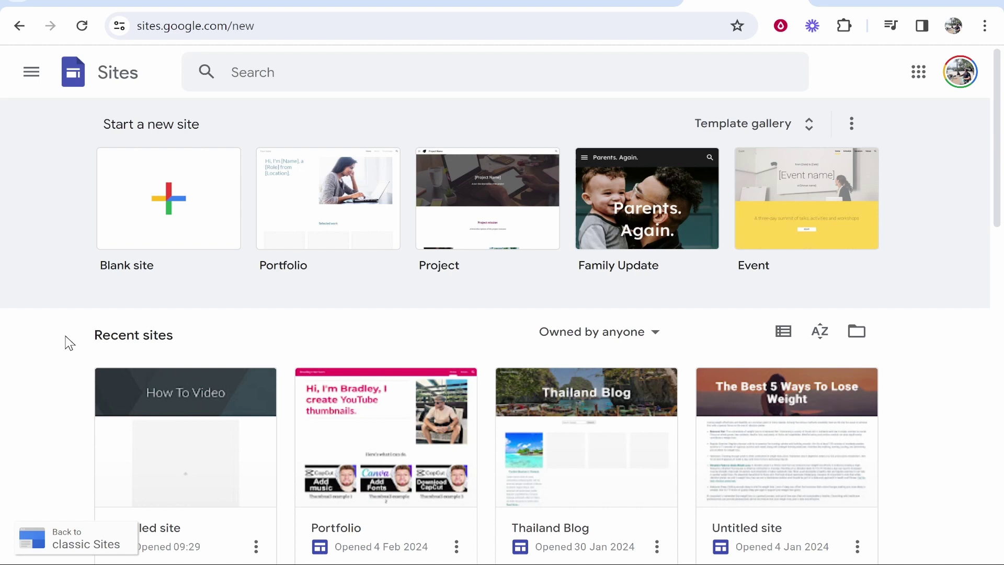
left_click_drag(68, 337, 169, 333)
left_click(191, 329)
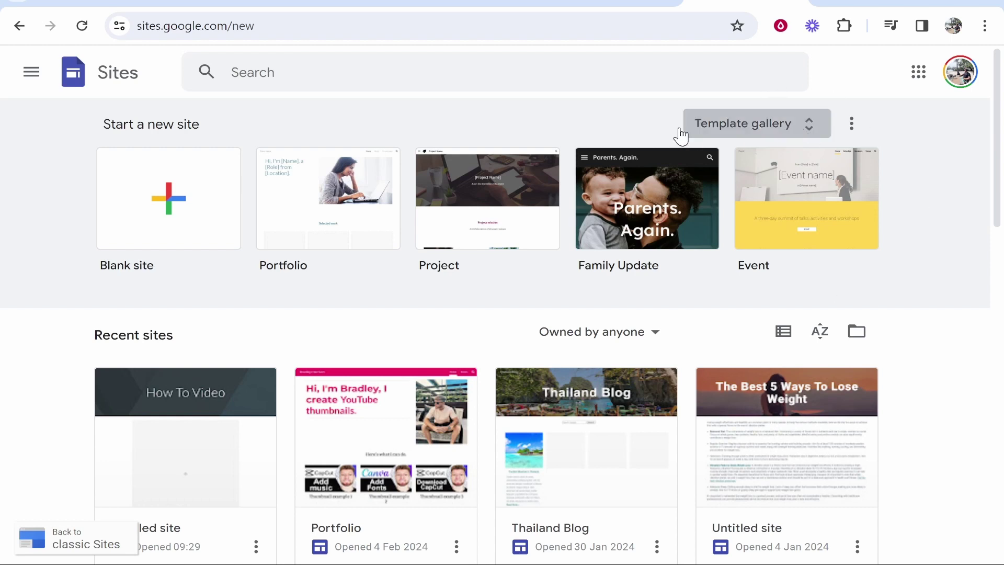
Browse the Template gallery's Personal, Work, Small business and Education rows, then return to the top
left_click(760, 133)
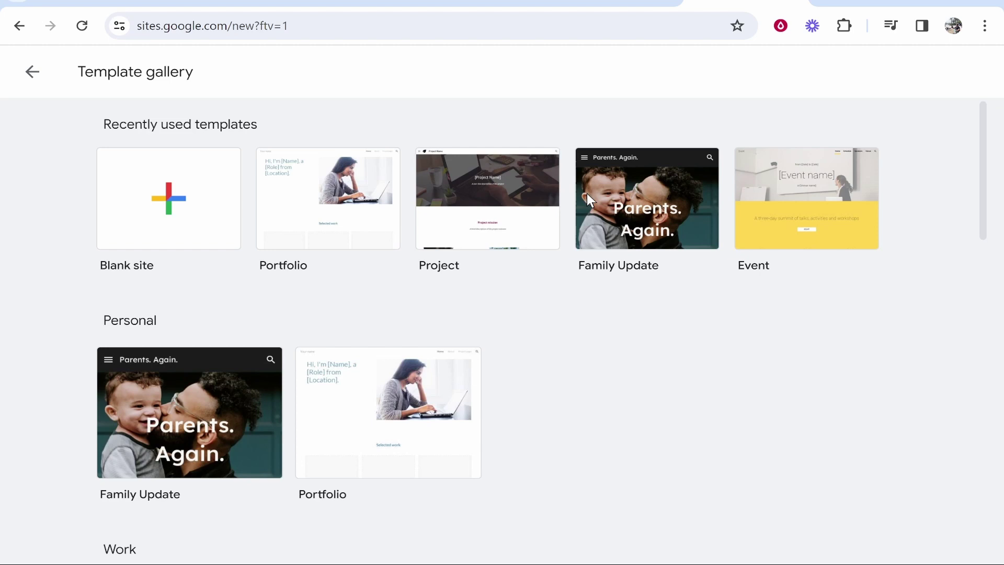
scroll(575, 328, "down", 6)
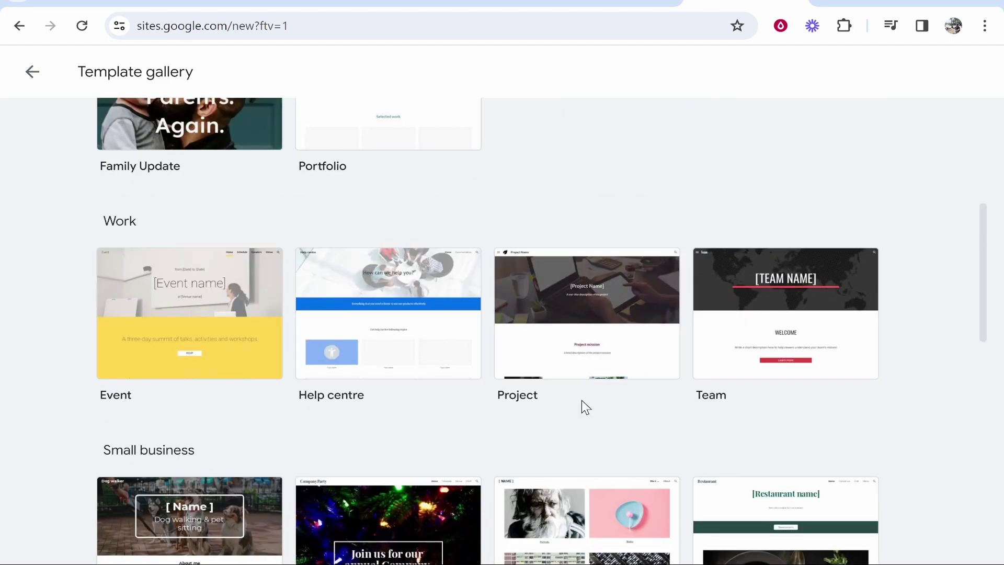
scroll(946, 369, "down", 2)
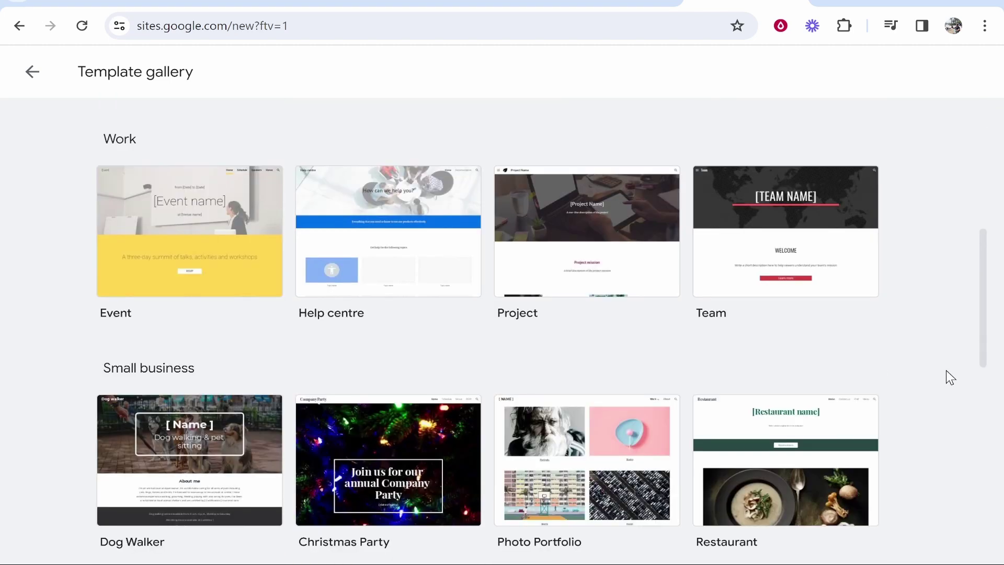
scroll(271, 273, "down", 2)
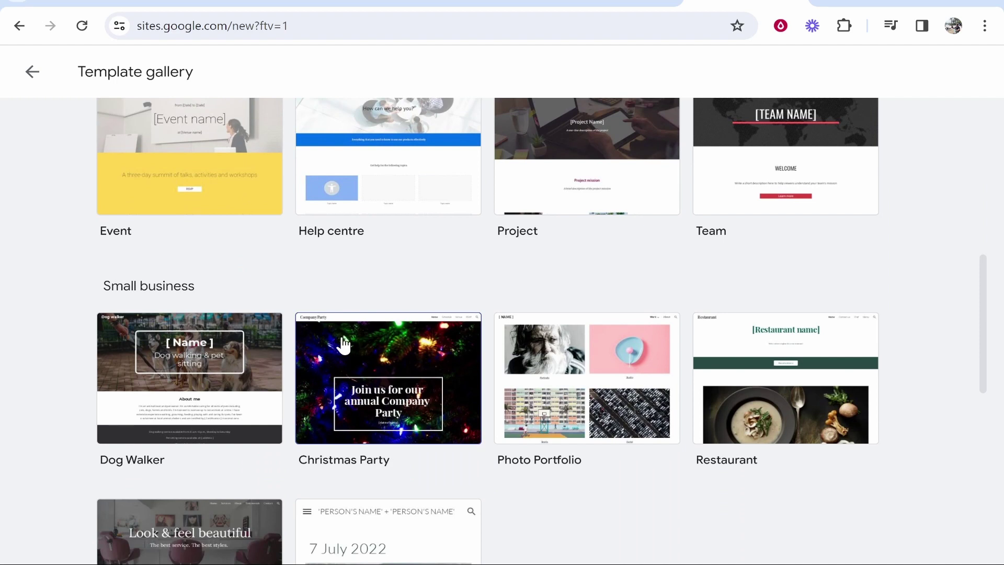
scroll(575, 330, "down", 4)
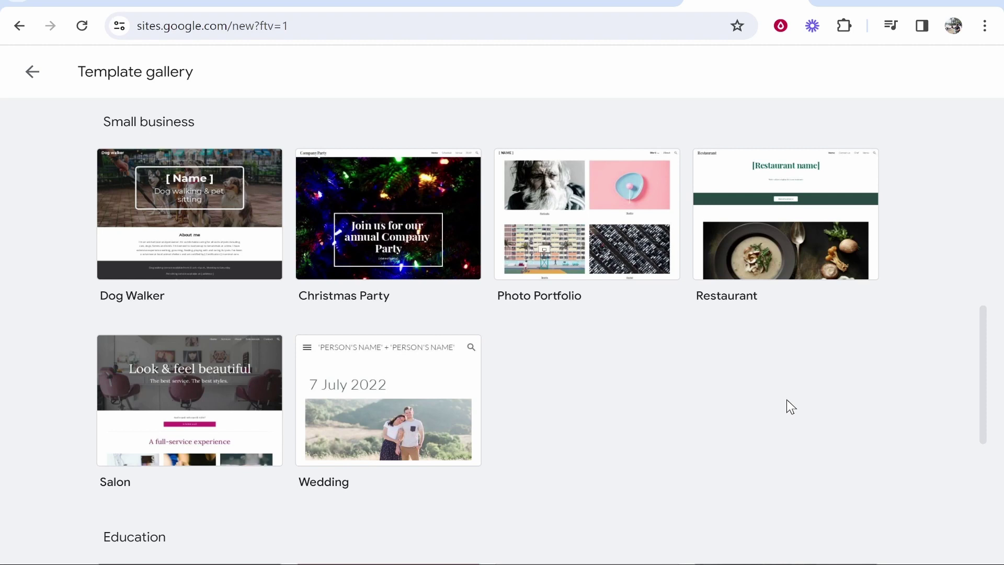
scroll(786, 400, "down", 4)
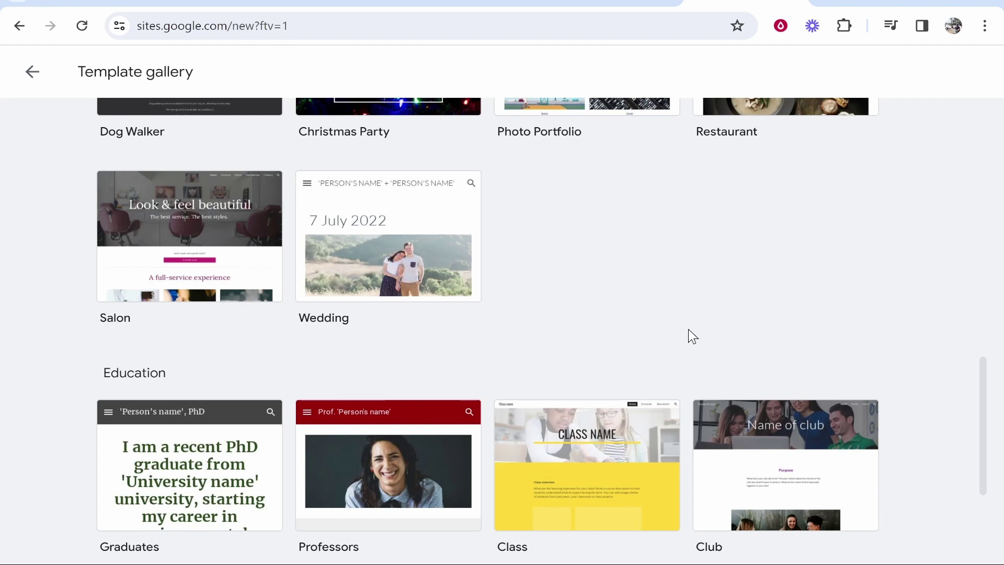
scroll(740, 342, "up", 15)
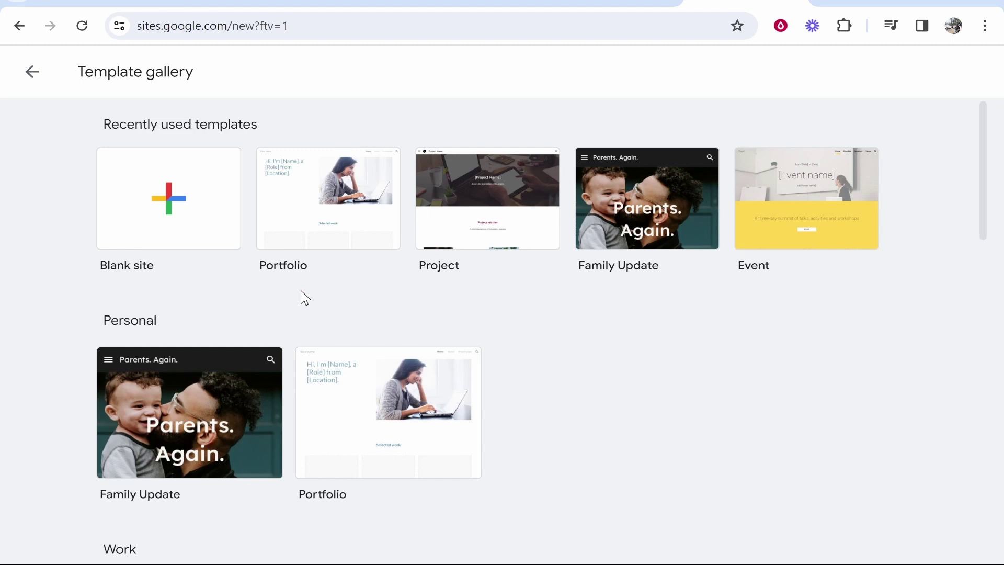
Create a blank site, rename its document from 'Untitled site' to Thailand, and begin editing the header site name
left_click(171, 204)
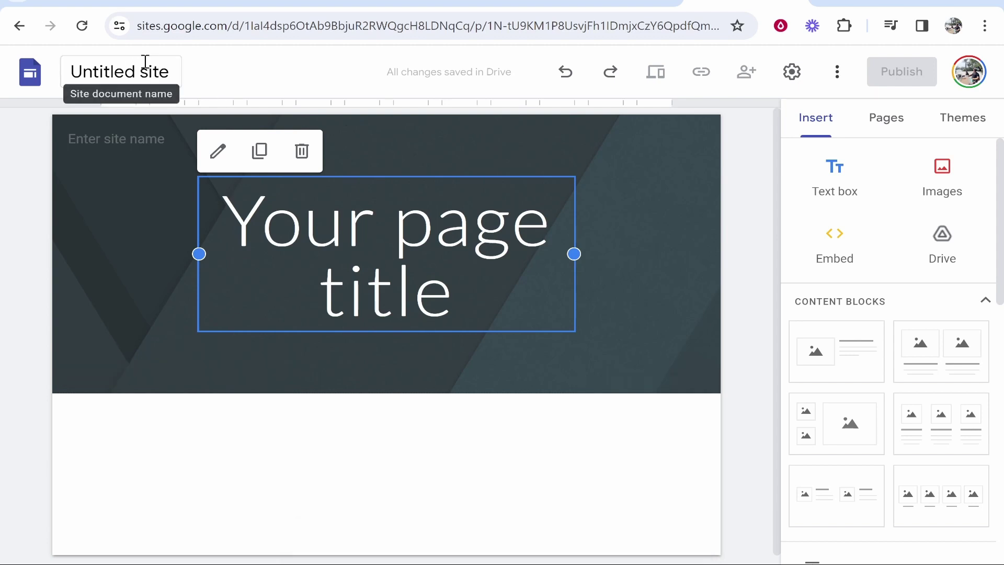
left_click(73, 73)
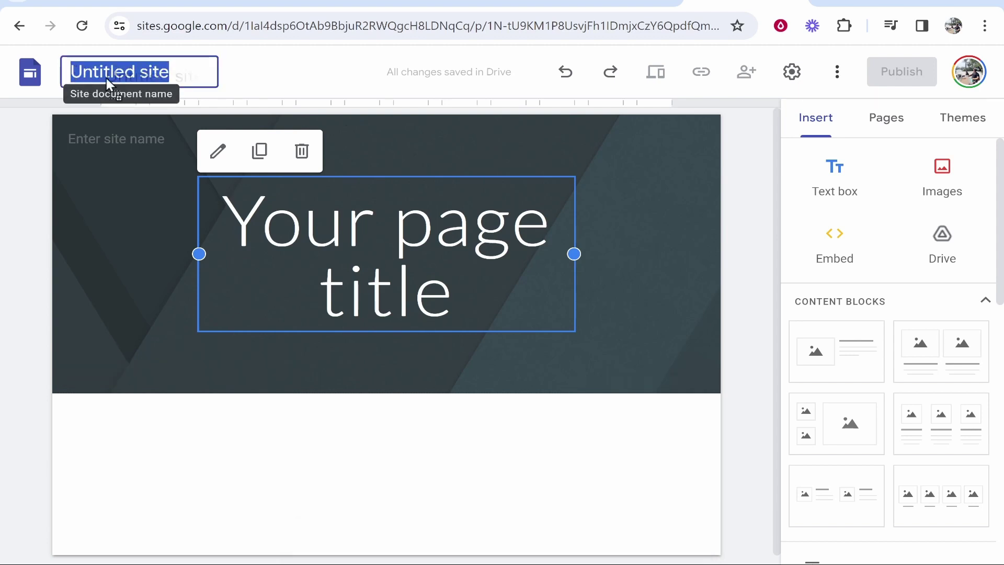
left_click(172, 72)
left_click_drag(173, 71, 70, 79)
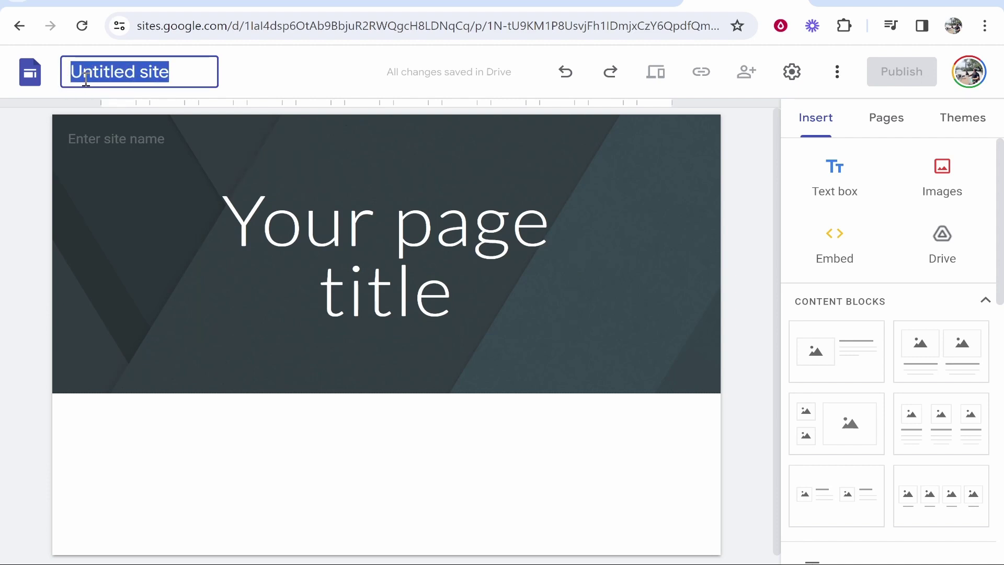
type("Thailand")
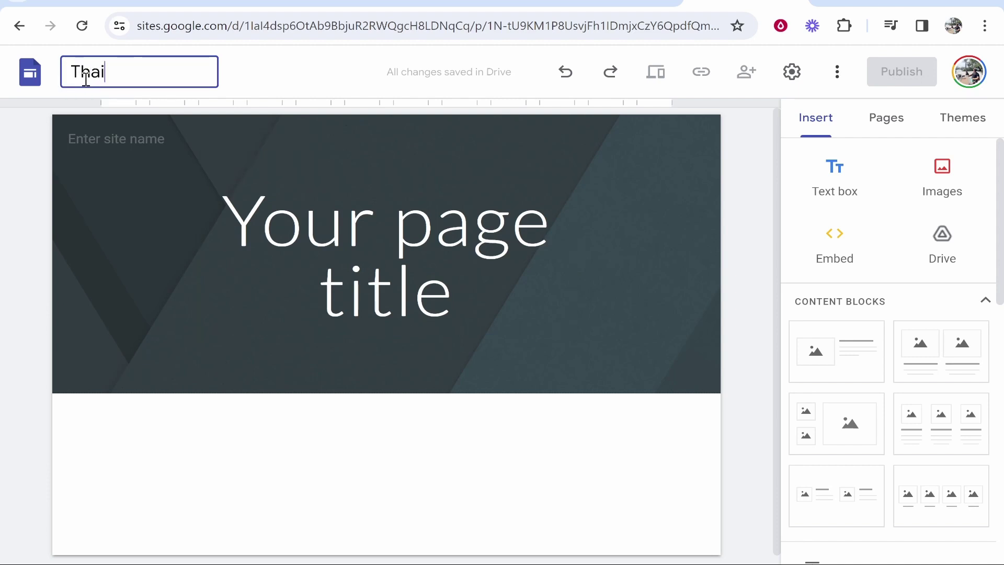
left_click(116, 193)
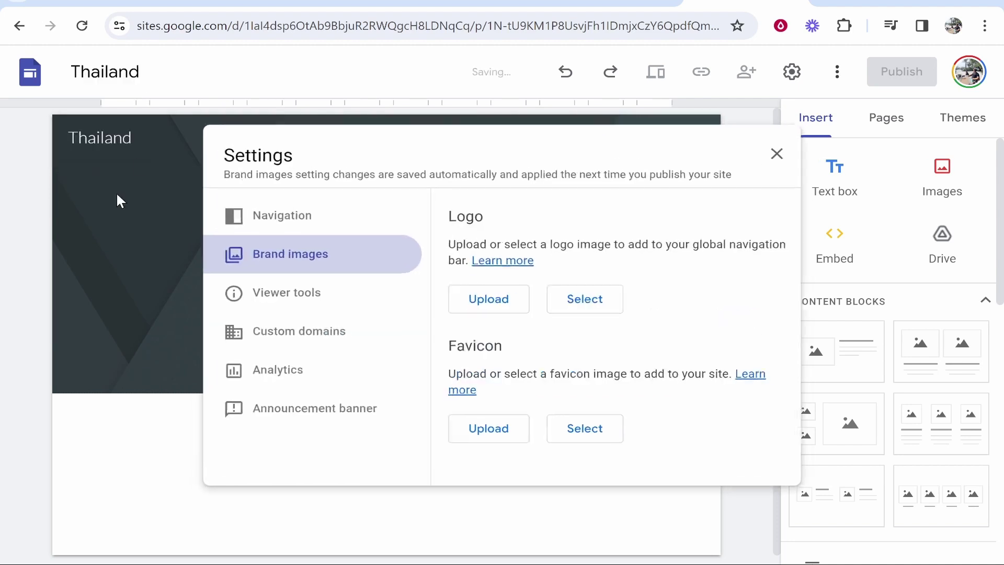
left_click(175, 63)
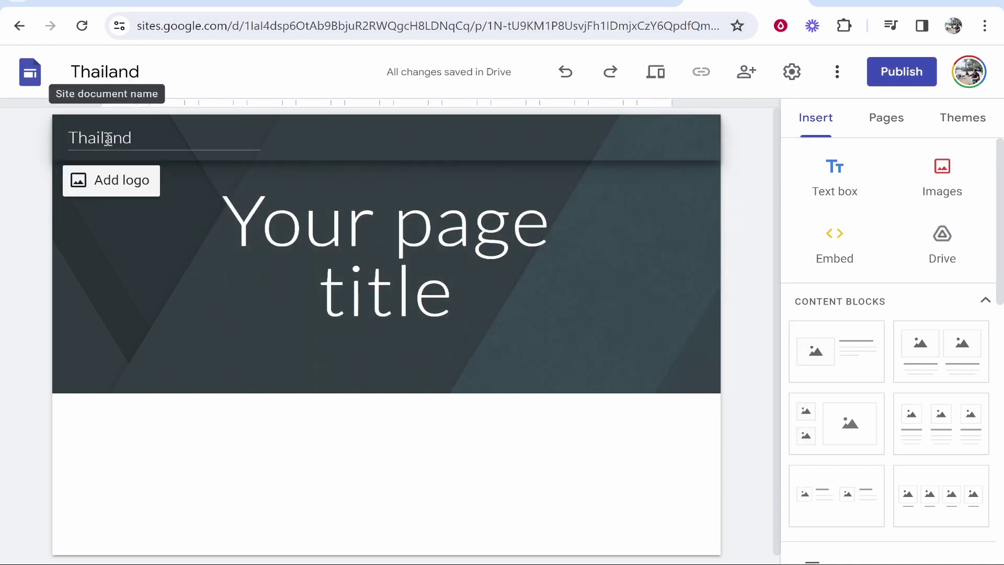
left_click(172, 146)
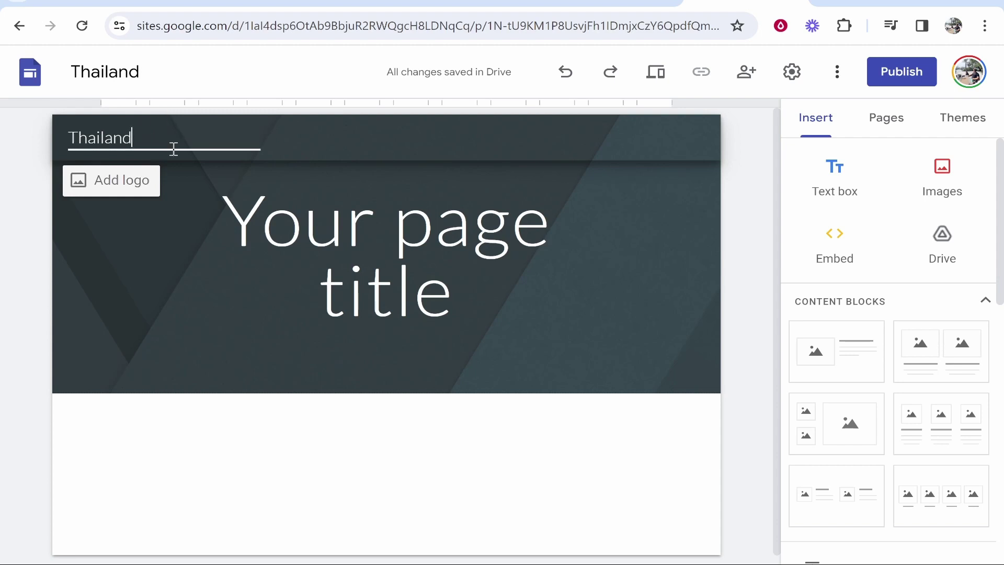
Finish the site name as 'Thailand Guide' and, after trying other header layouts, keep the Banner type
type("Guide")
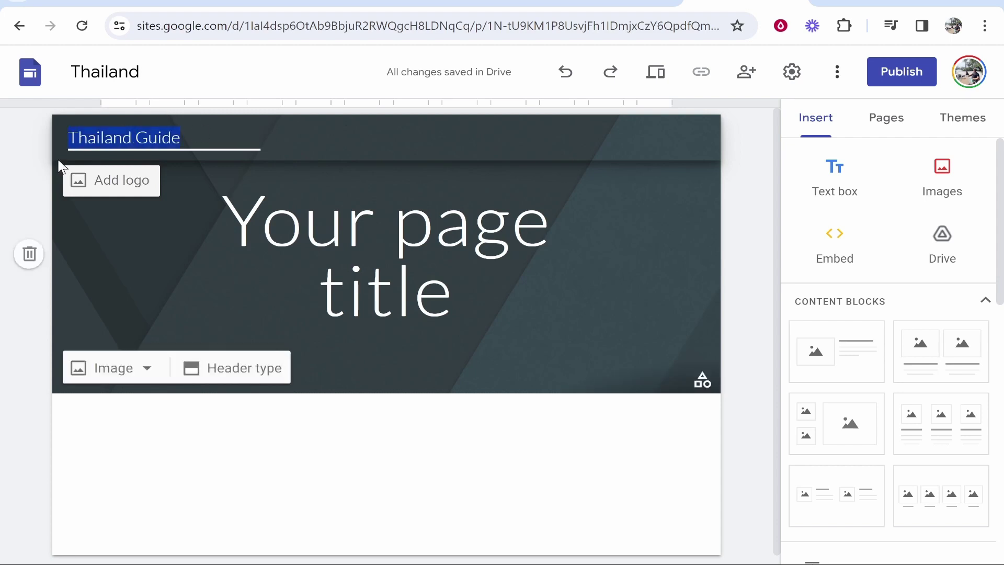
left_click(94, 281)
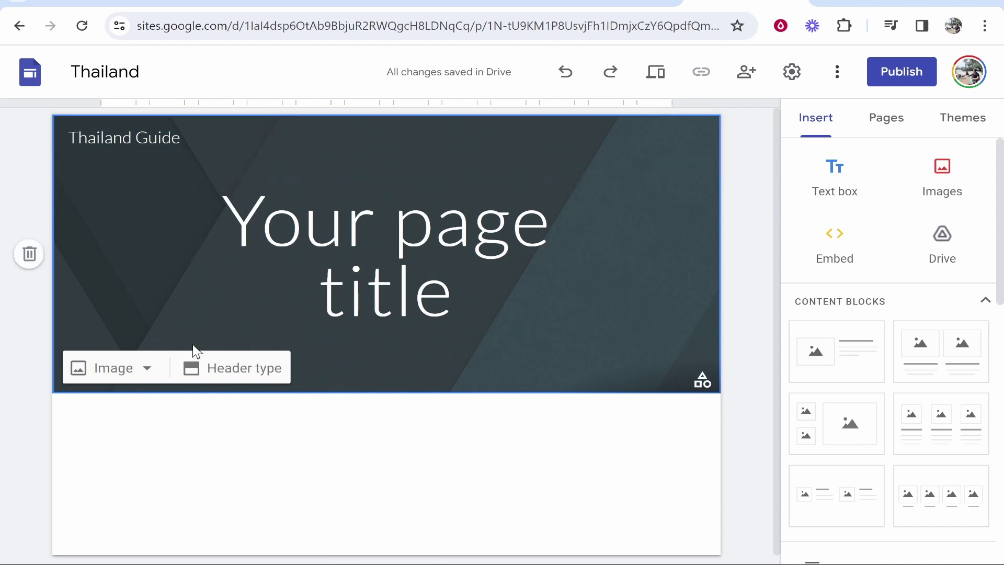
left_click(242, 371)
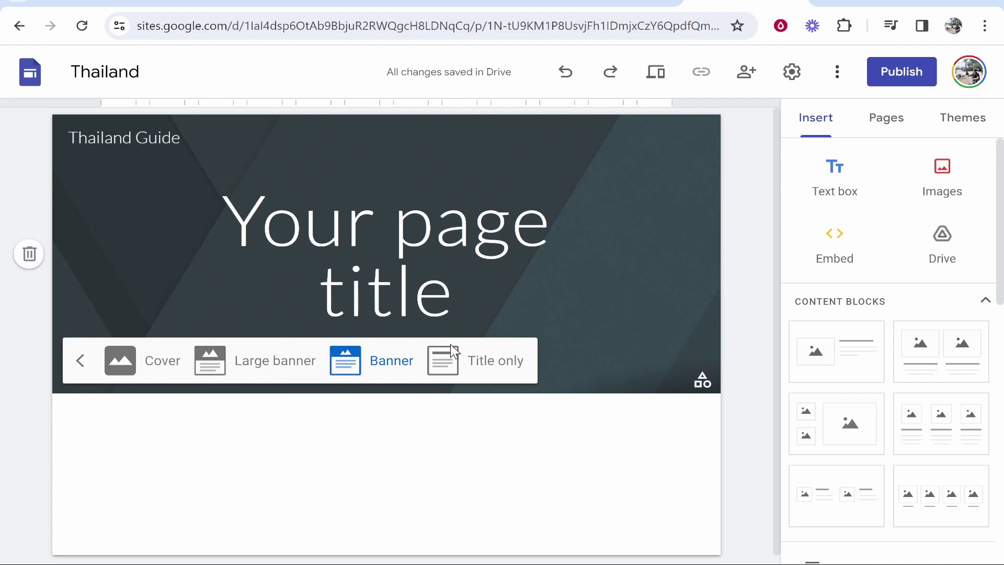
left_click(477, 369)
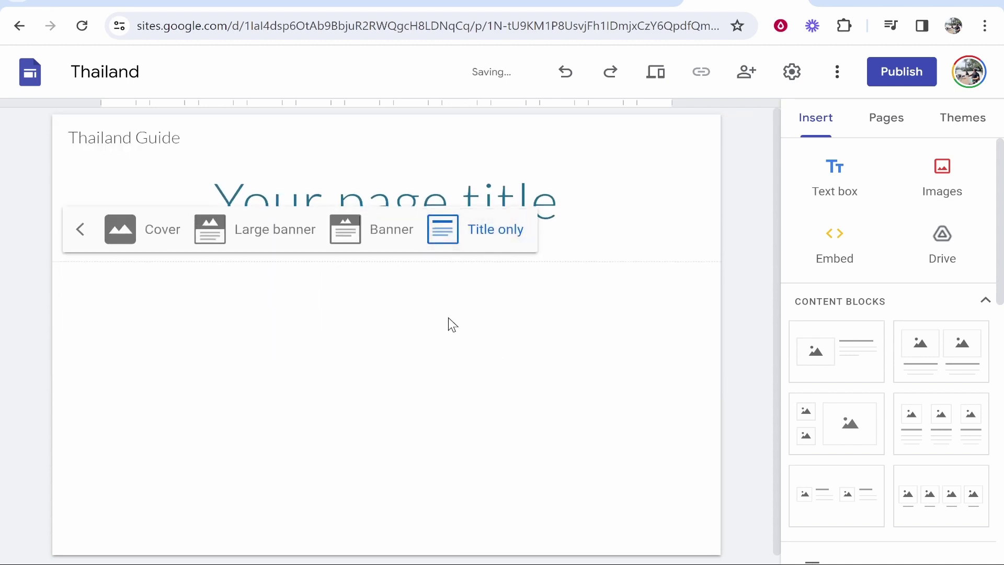
left_click(399, 239)
left_click(264, 376)
left_click(135, 506)
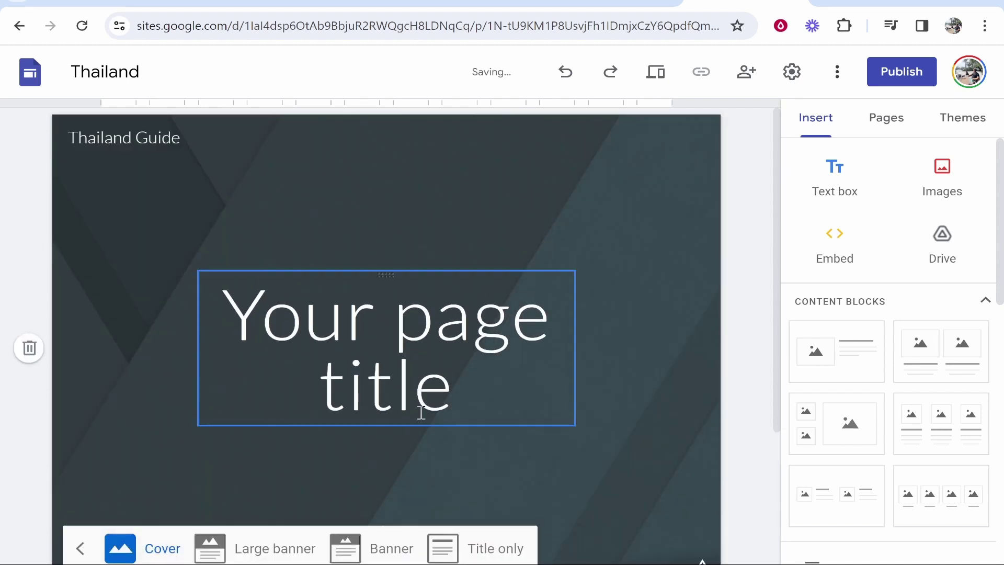
left_click(390, 548)
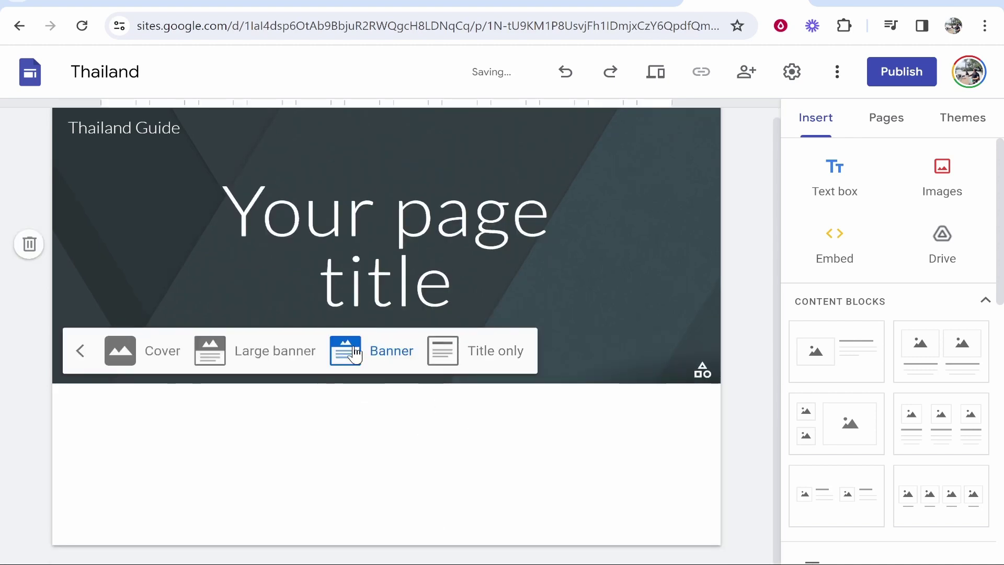
left_click(153, 191)
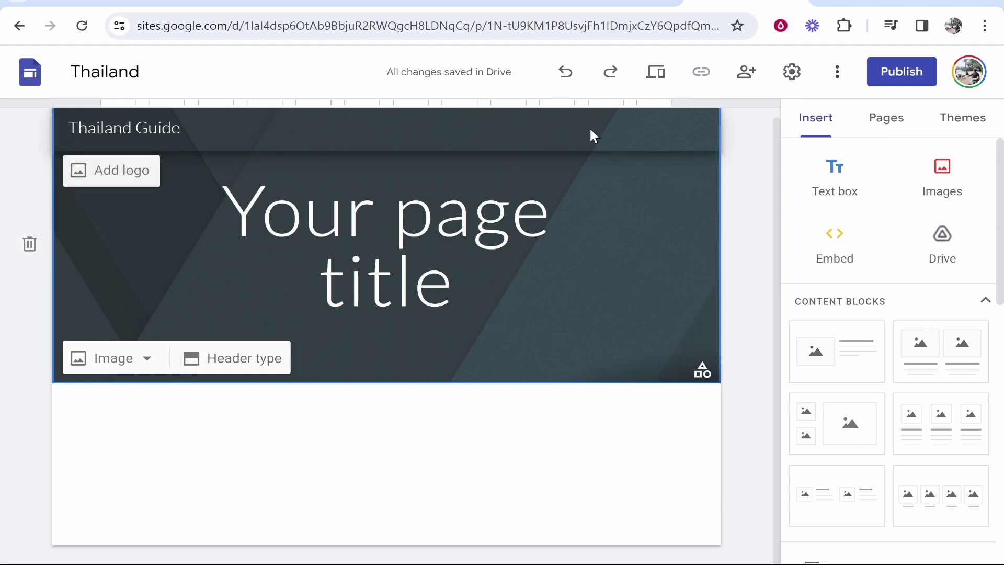
Replace the placeholder page title with 'Thailand Guide'
left_click(437, 277)
triple_click(349, 203)
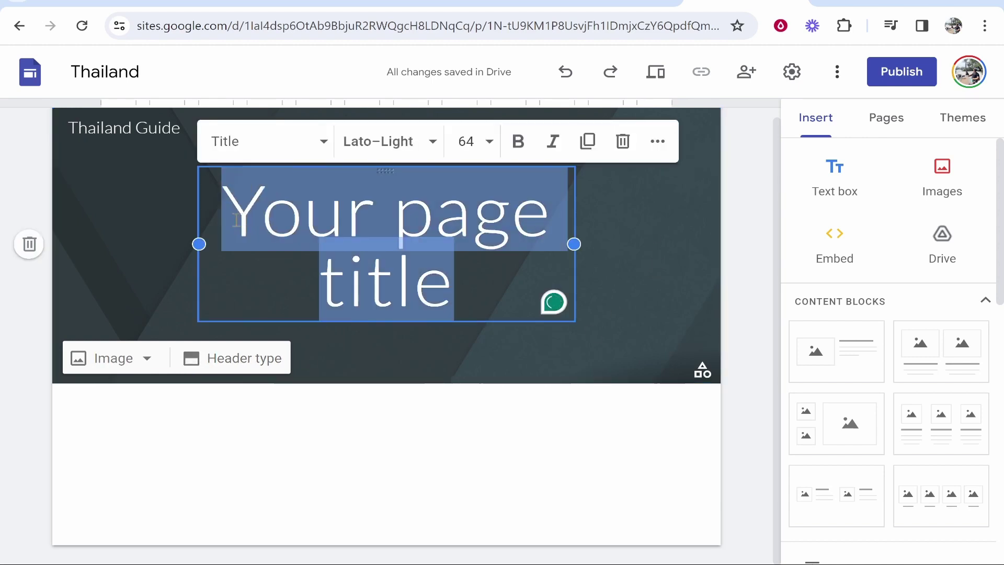
key("BackSpace")
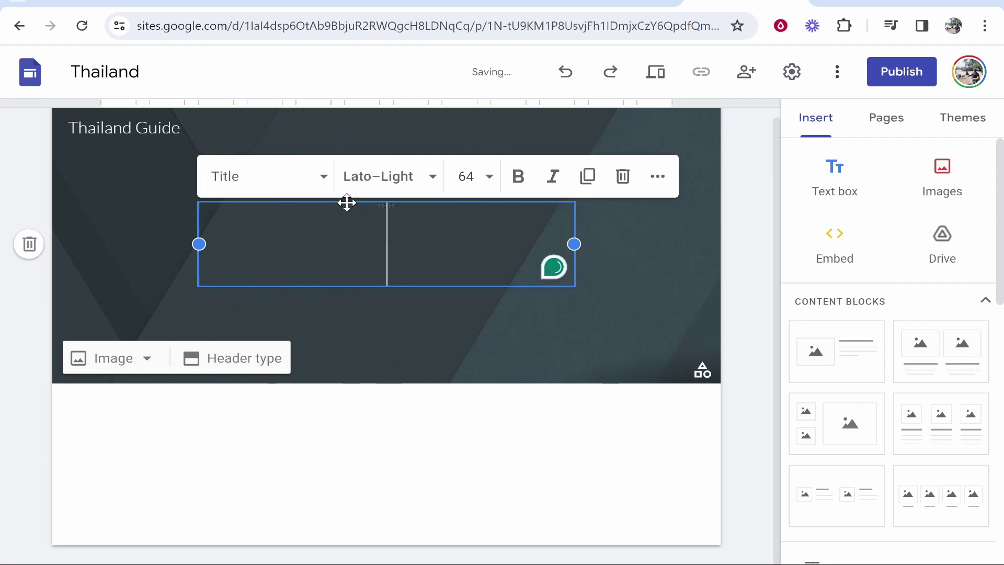
type("Thailand Guide")
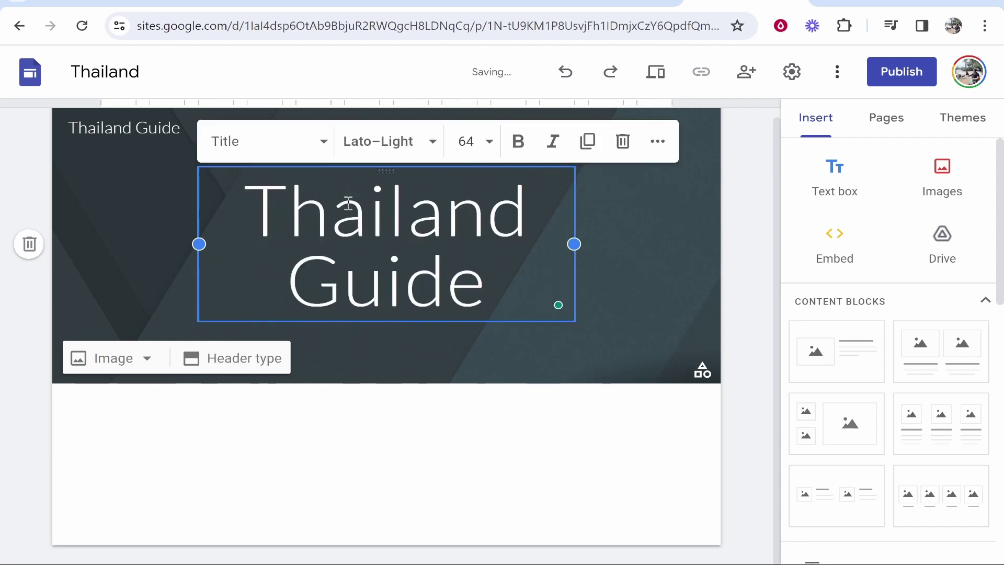
Keep the Thailand Guide title in the Title text style and select all of it
left_click_drag(518, 299, 256, 220)
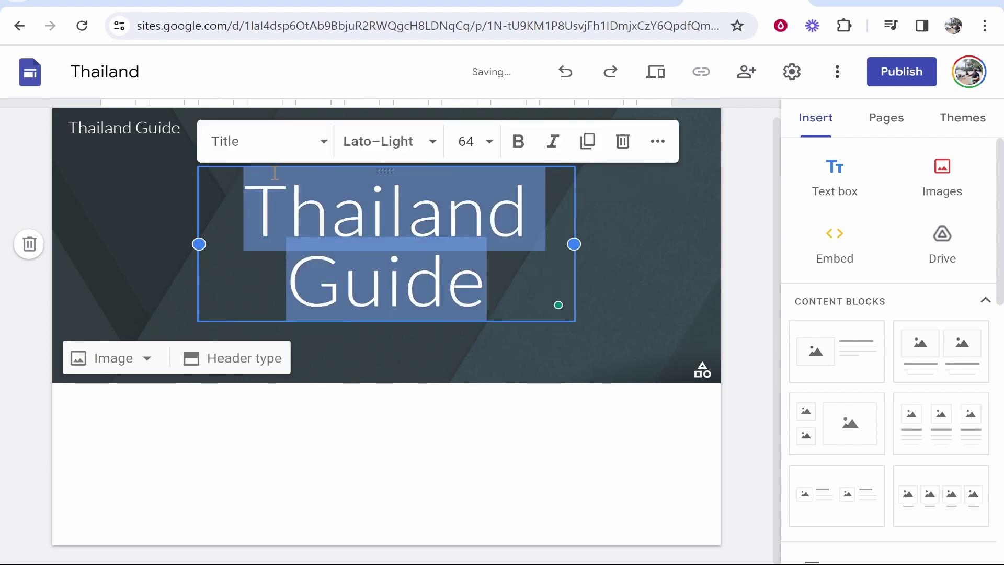
left_click(324, 142)
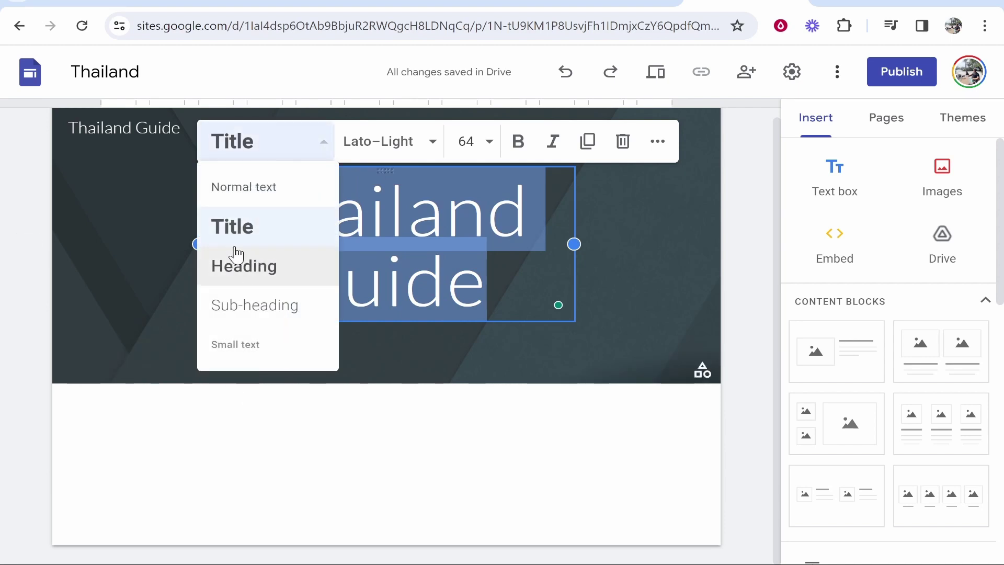
left_click(407, 214)
key("ctrl+a")
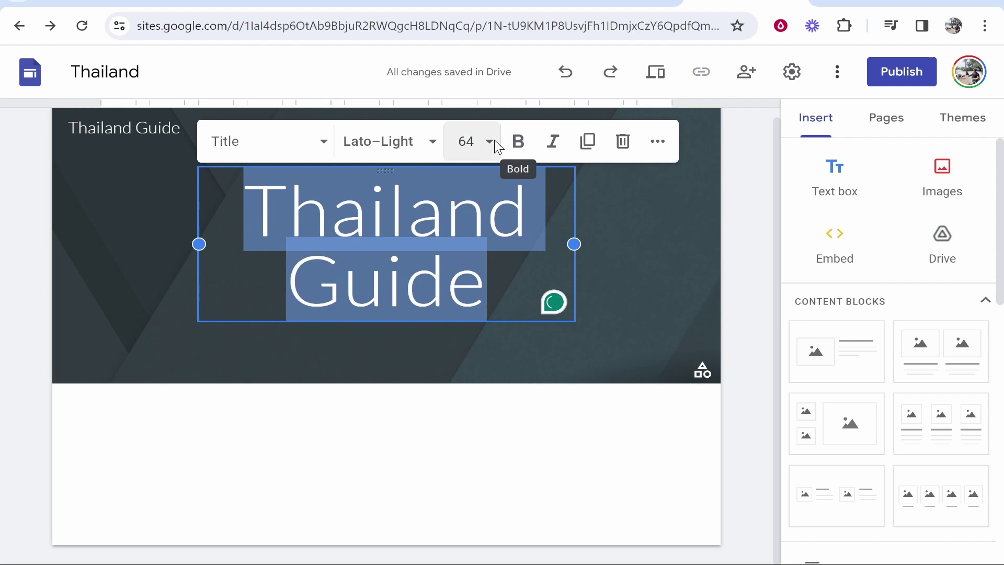
Set the title font to Lato Black at size 48
left_click(387, 141)
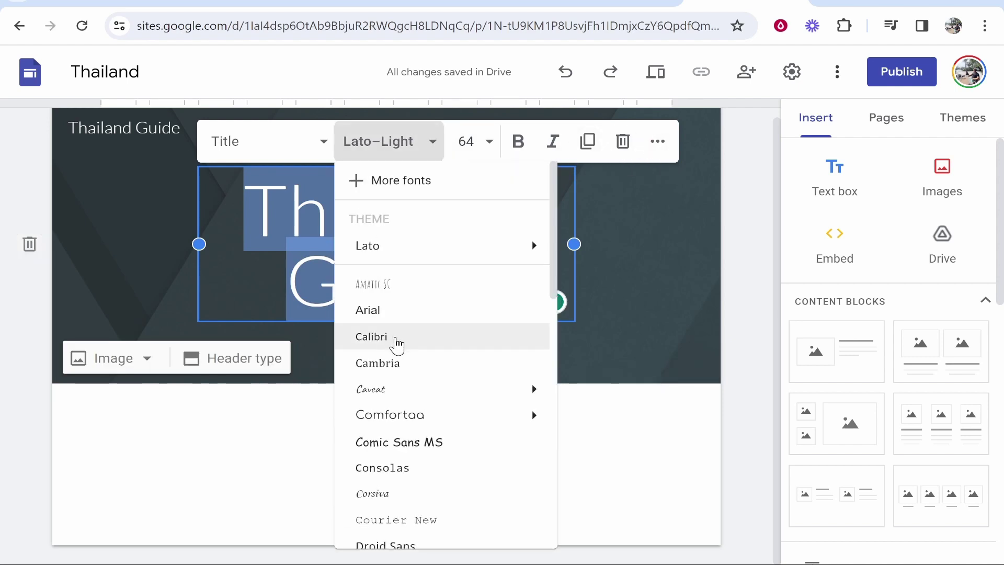
scroll(403, 366, "down", 3)
scroll(411, 380, "down", 5)
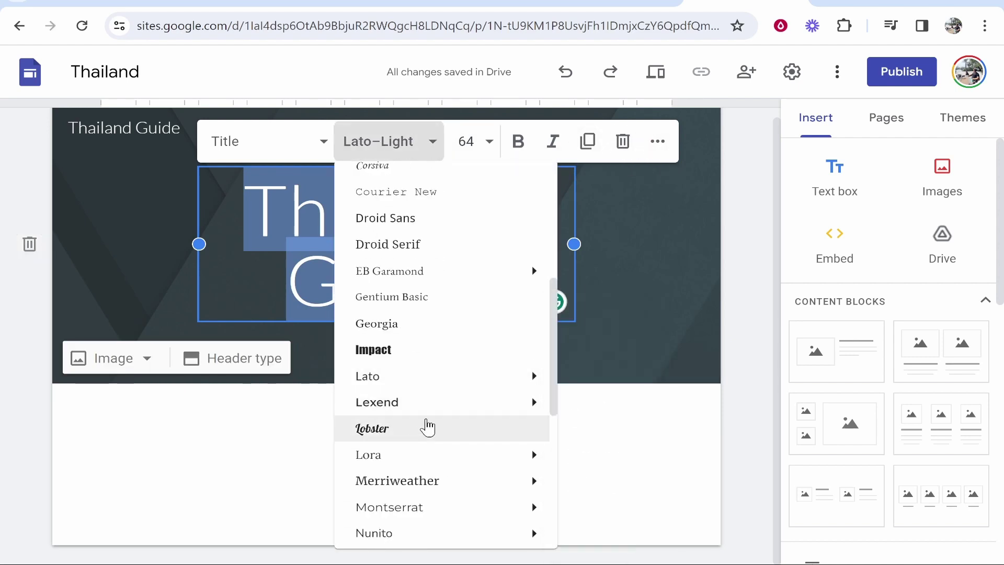
mouse_move(388, 389)
scroll(407, 324, "up", 6)
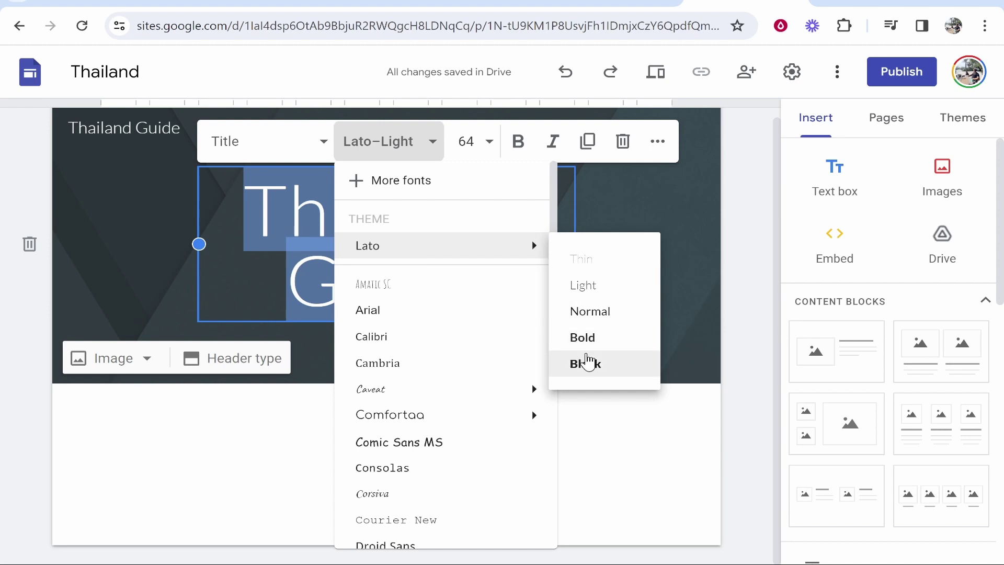
left_click(587, 361)
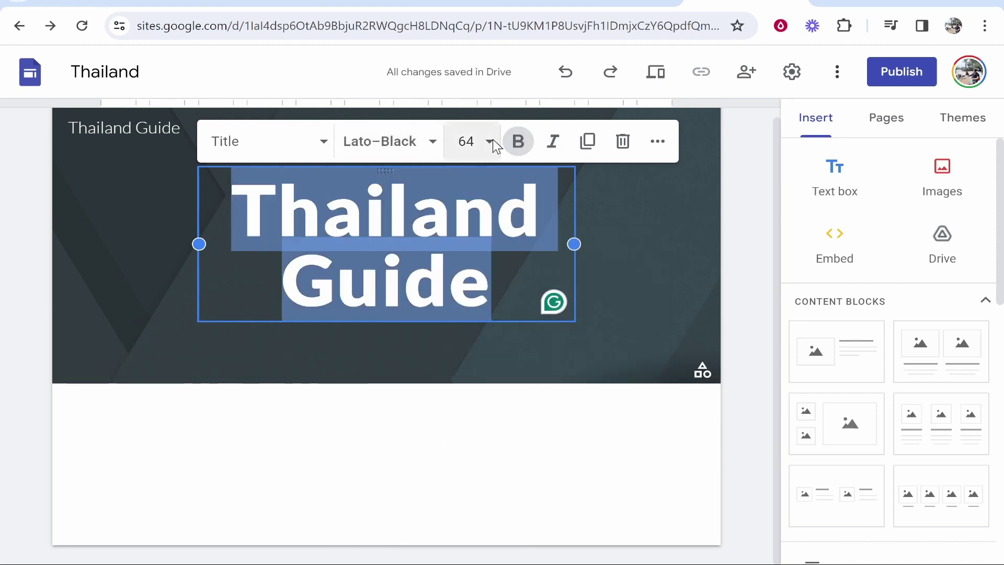
left_click(486, 141)
scroll(473, 431, "down", 3)
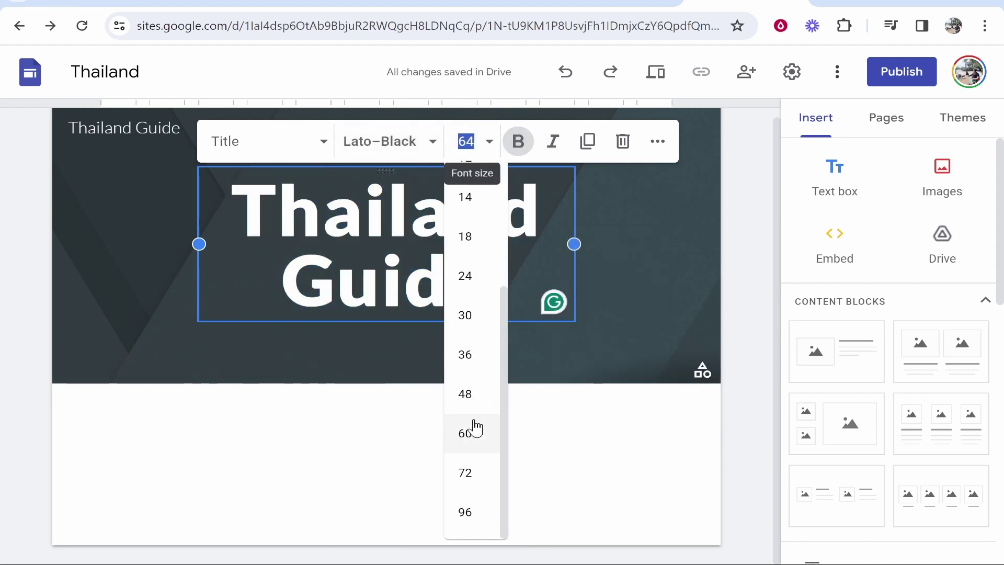
left_click(477, 391)
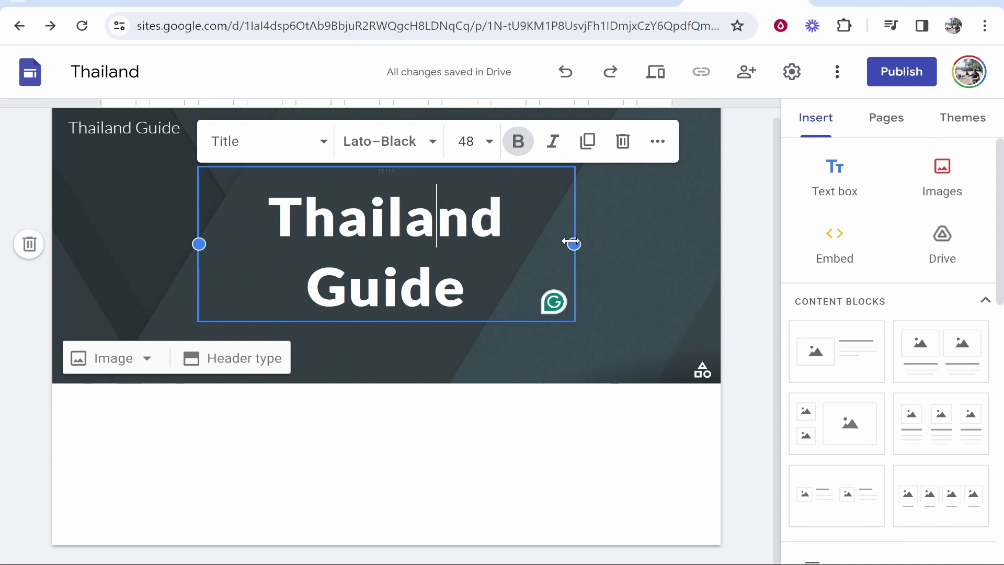
Widen the title box so it fits on one line and centre it in the header
left_click_drag(589, 243, 673, 244)
left_click(424, 258)
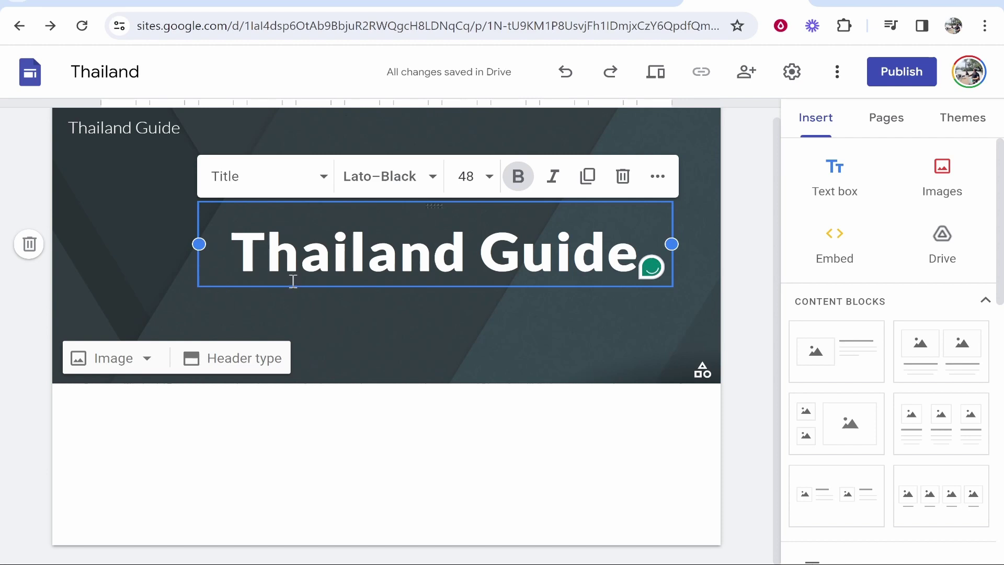
left_click_drag(292, 291, 400, 269)
left_click(440, 340)
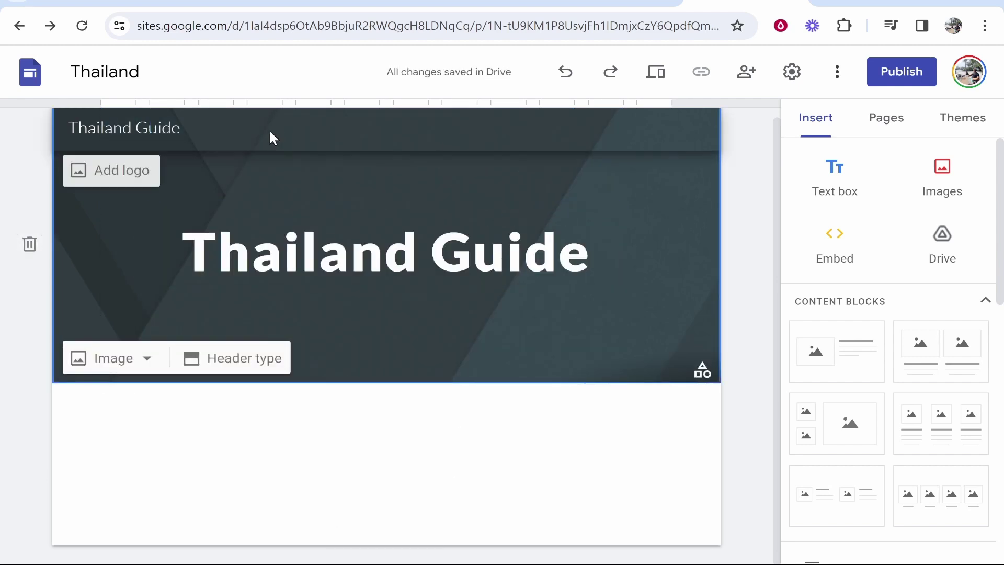
Open the header's background image options and go to the Pexels stock photo tab
right_click(238, 406)
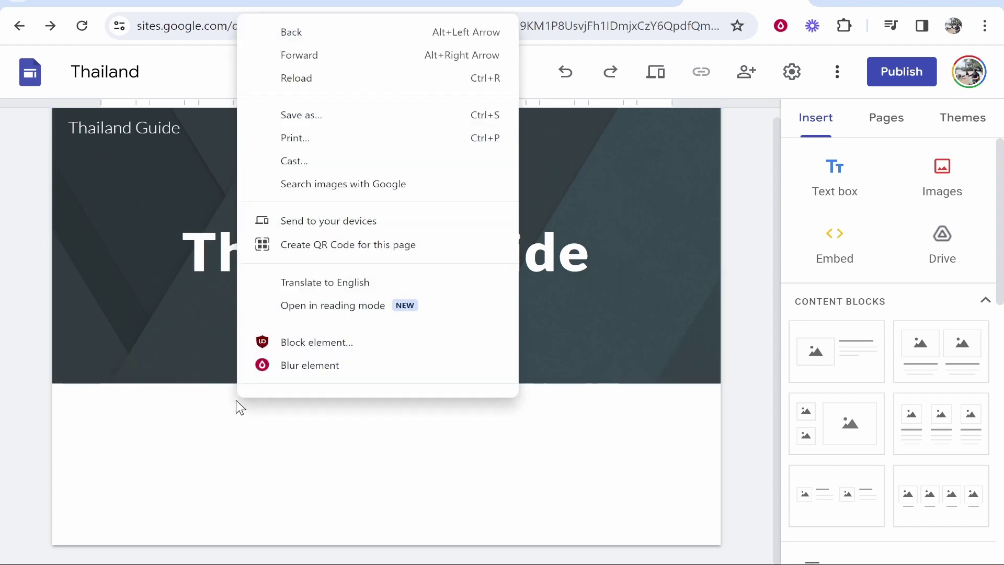
left_click(229, 392)
left_click(109, 366)
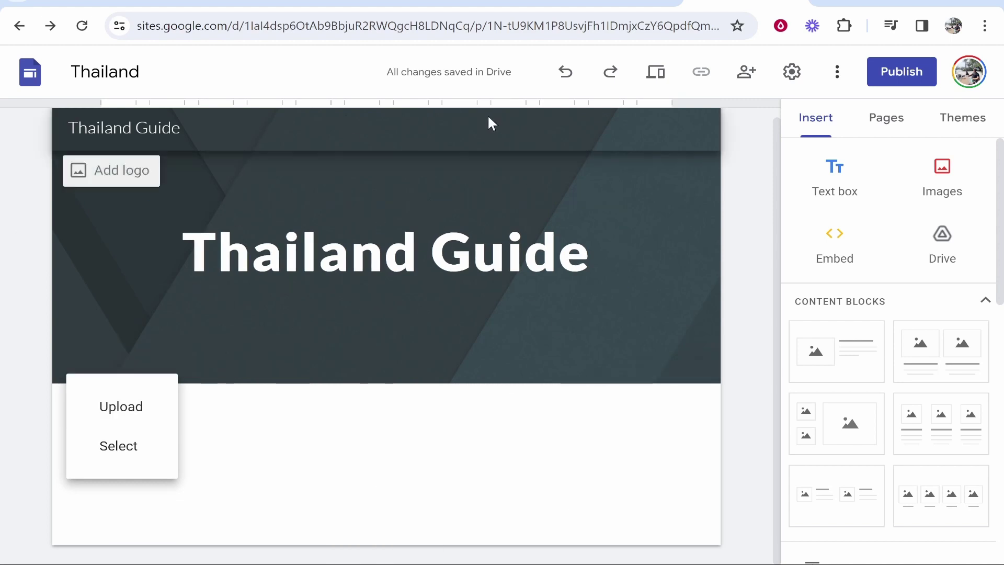
left_click(507, 5)
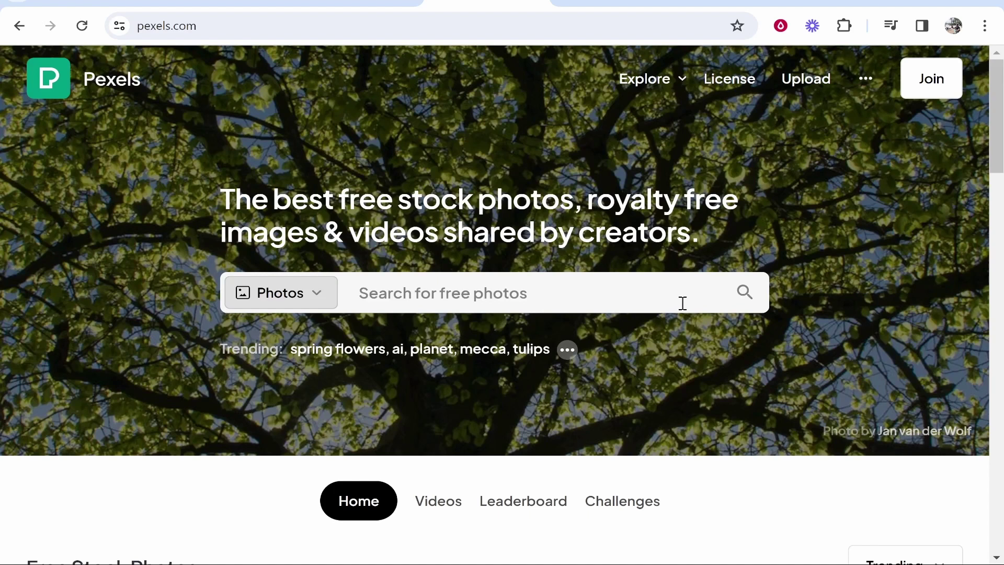
Search Pexels for 'thailand' and download the beach photo of boats in turquoise water
left_click(580, 300)
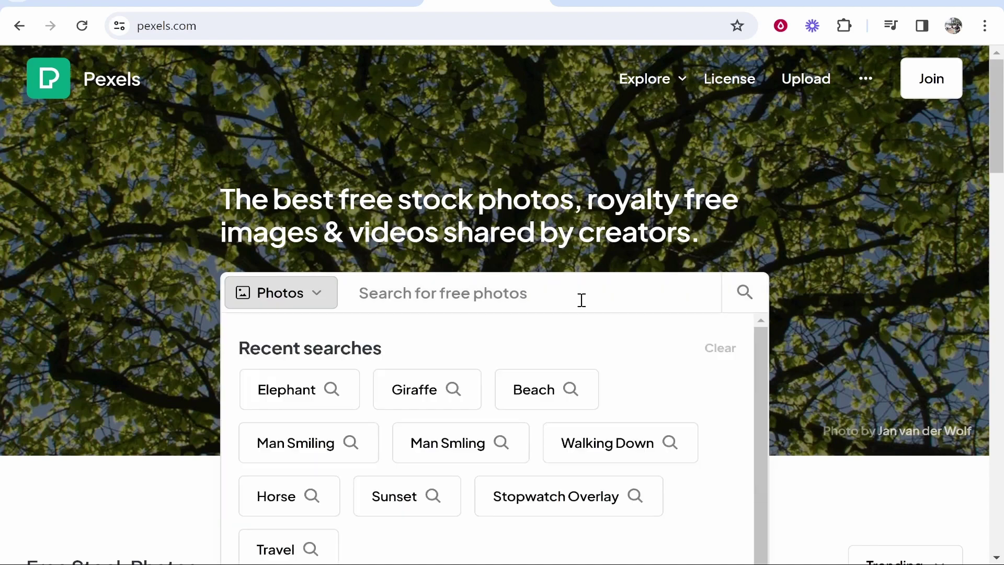
type("thai")
type("land")
key("Return")
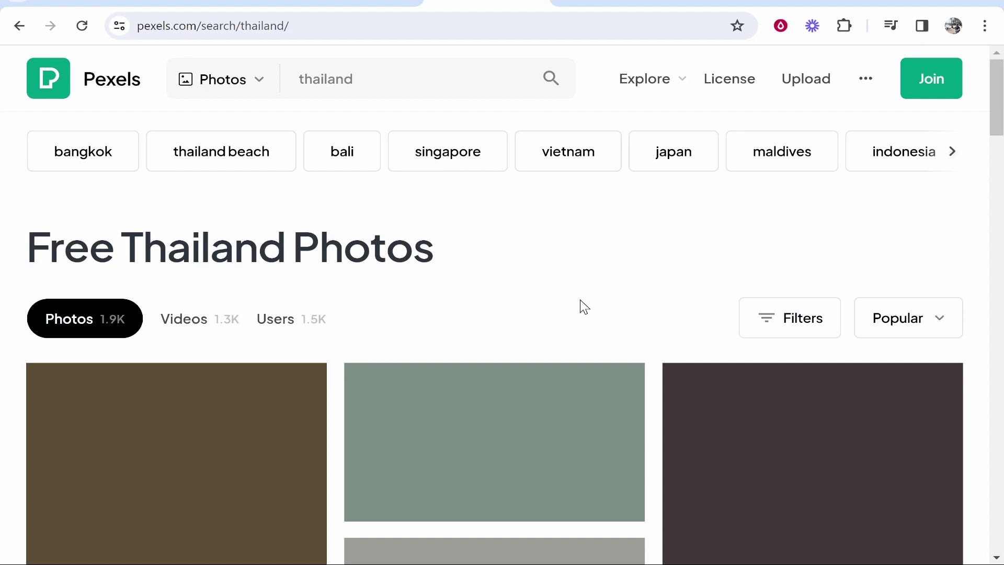
scroll(455, 419, "down", 3)
scroll(444, 377, "down", 5)
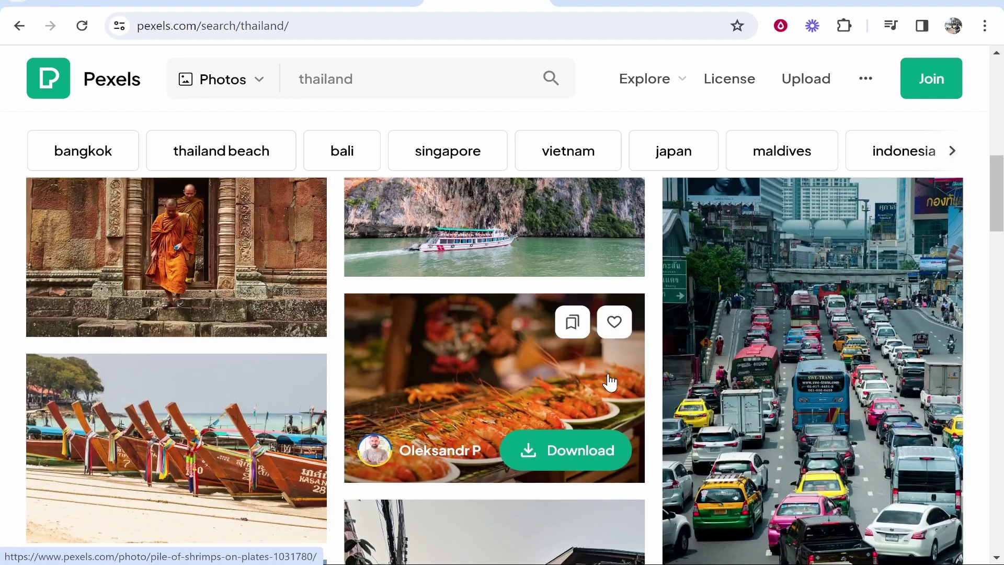
scroll(610, 381, "up", 8)
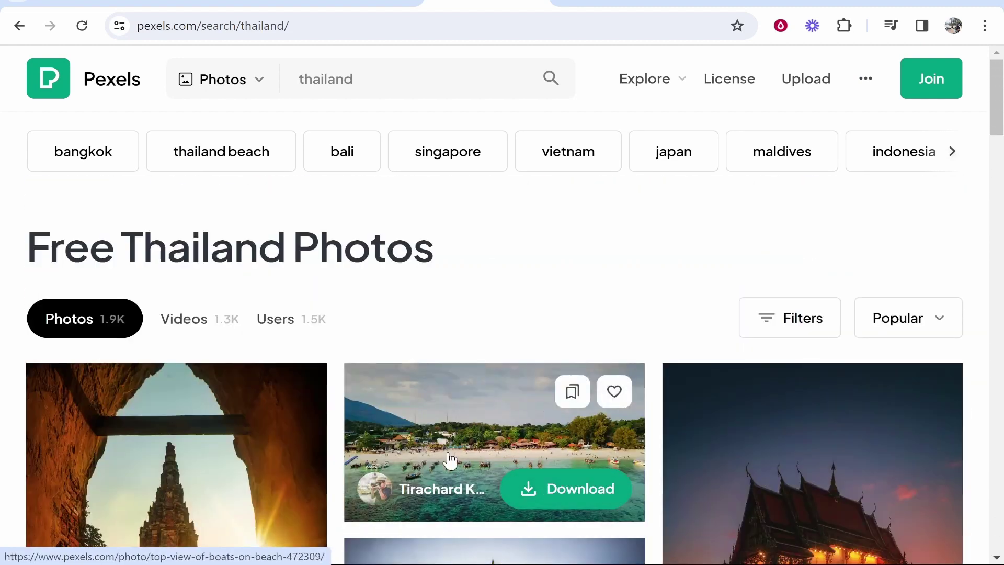
left_click(565, 500)
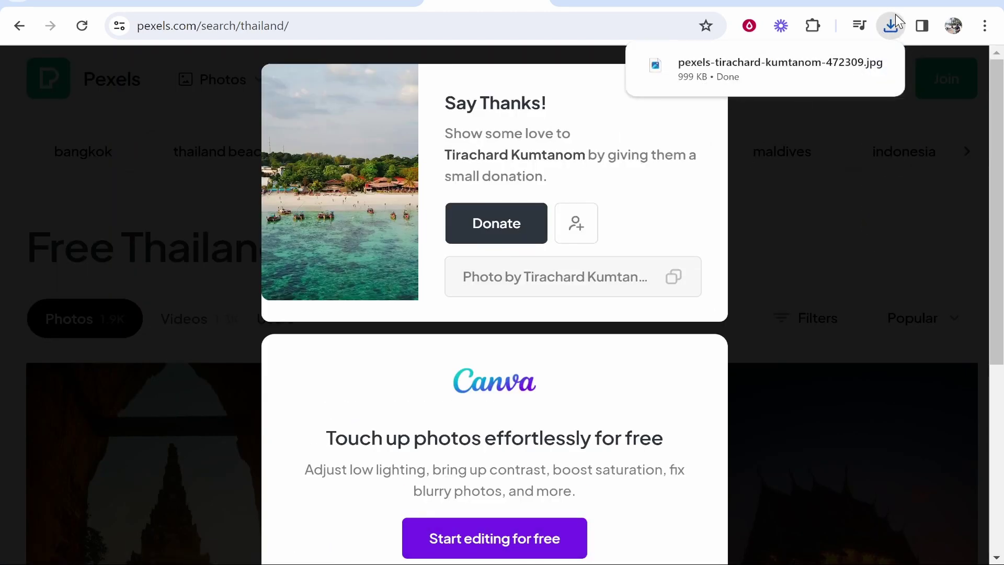
Upload pexels-tirachard-kumtanom-472309.jpg from Downloads as the header banner background image
left_click(356, 2)
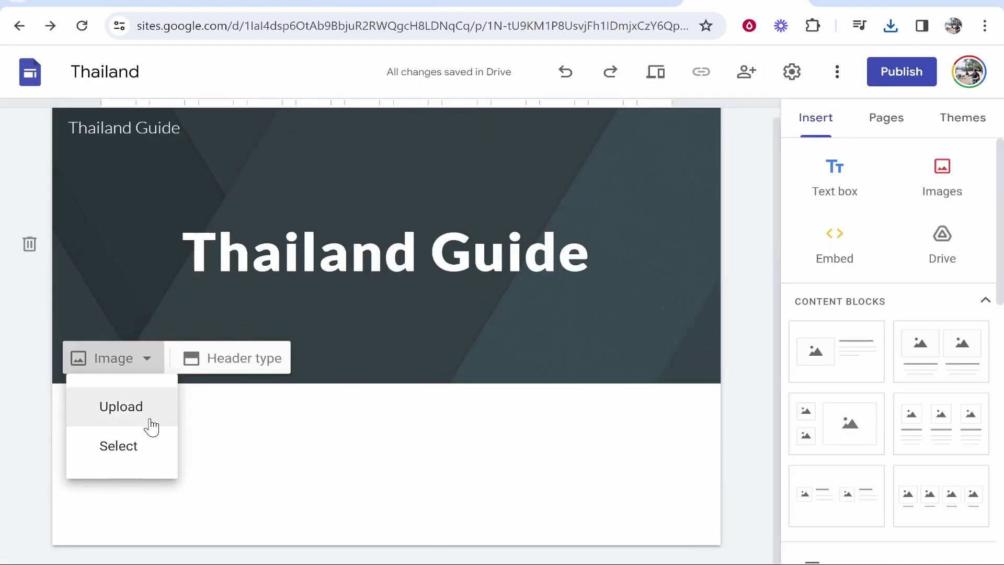
left_click(142, 411)
left_click(61, 210)
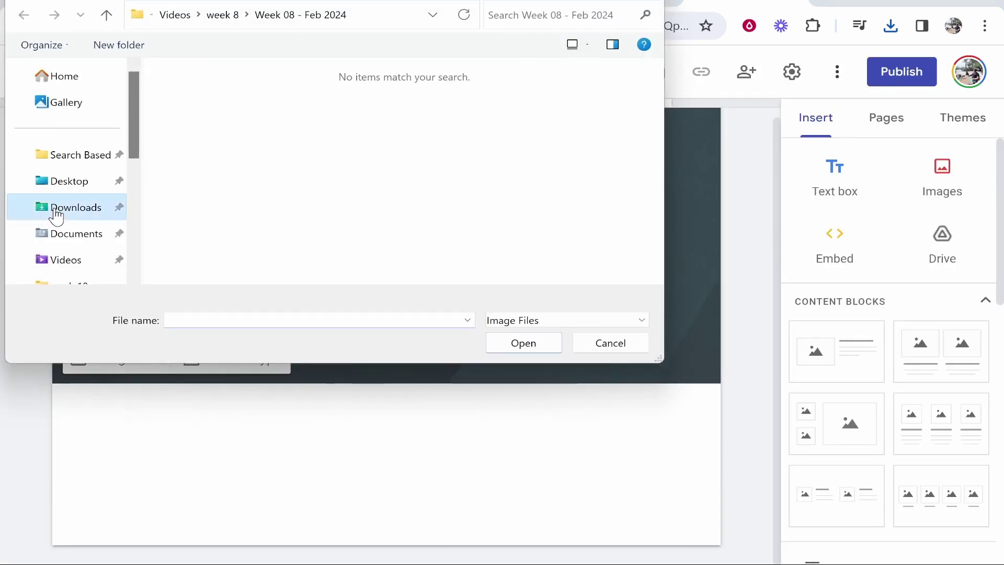
left_click(282, 117)
left_click(549, 344)
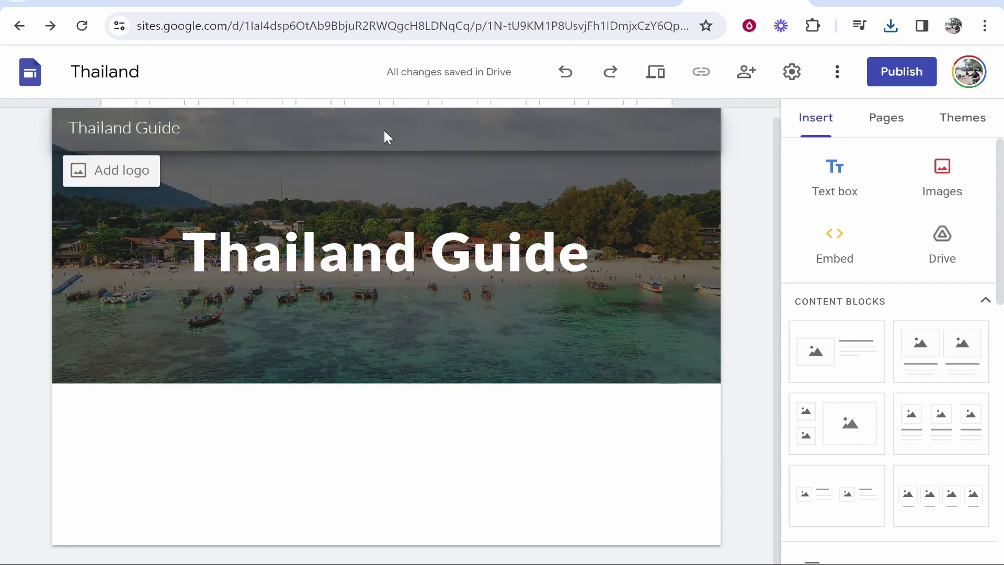
left_click_drag(185, 264, 591, 259)
left_click(587, 316)
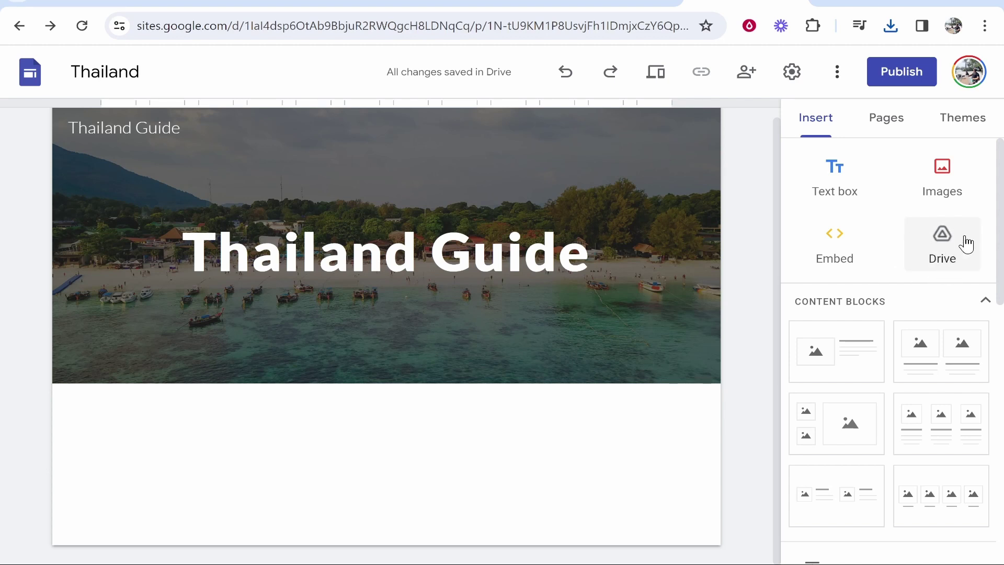
Drag an image-and-text block from the Insert panel below the header and open its image-slot options
scroll(834, 291, "down", 3)
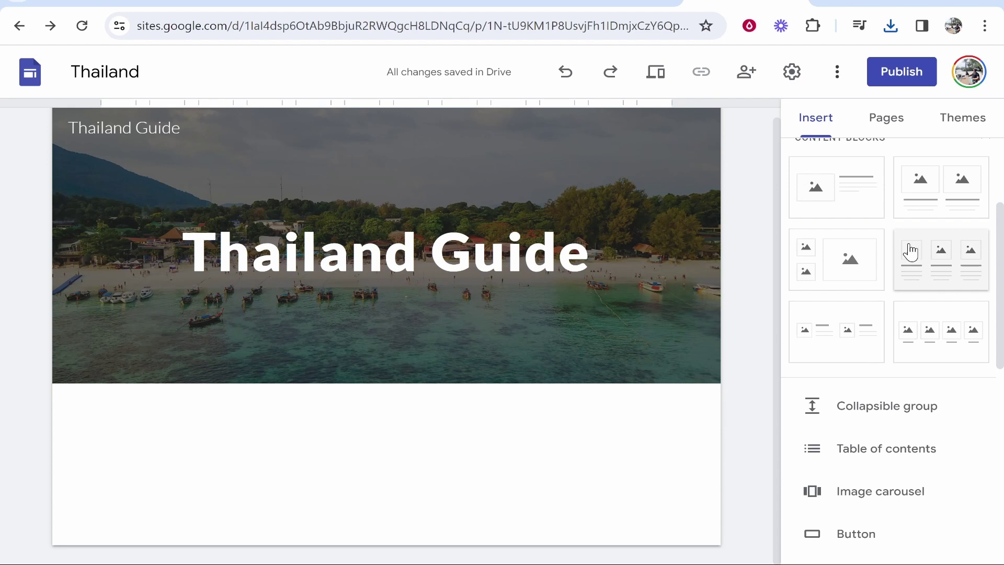
left_click_drag(830, 188, 292, 501)
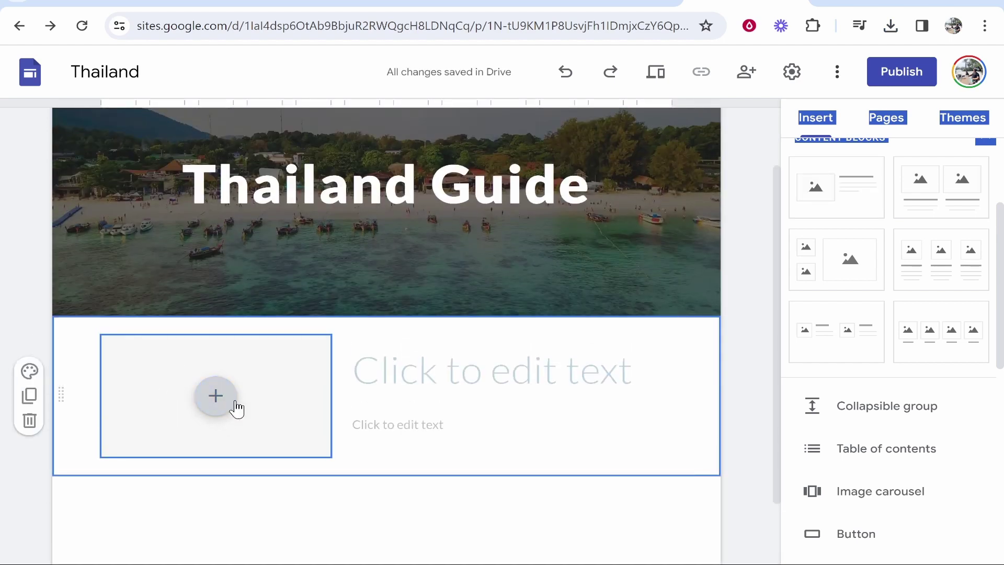
left_click(434, 377)
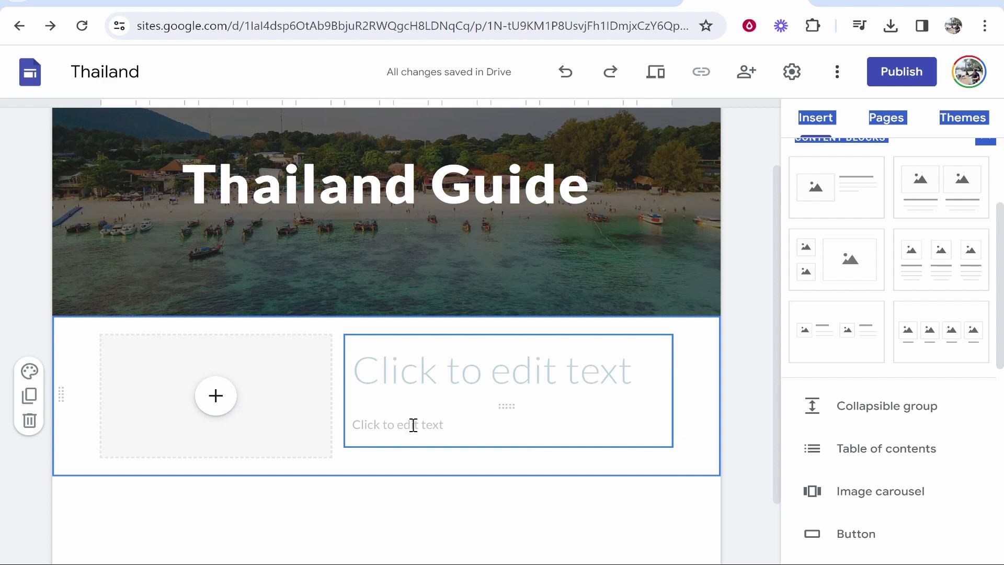
left_click(277, 437)
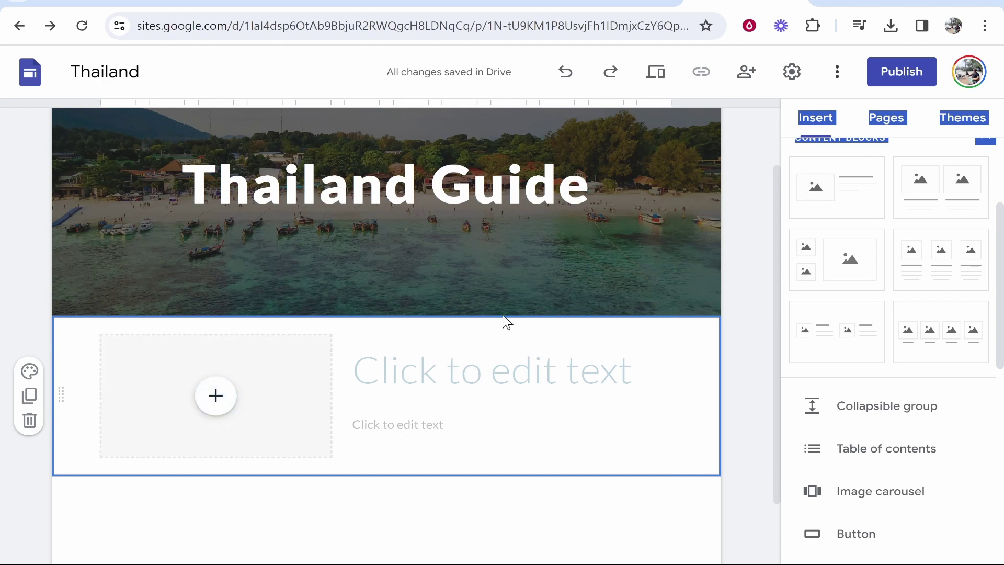
left_click(217, 397)
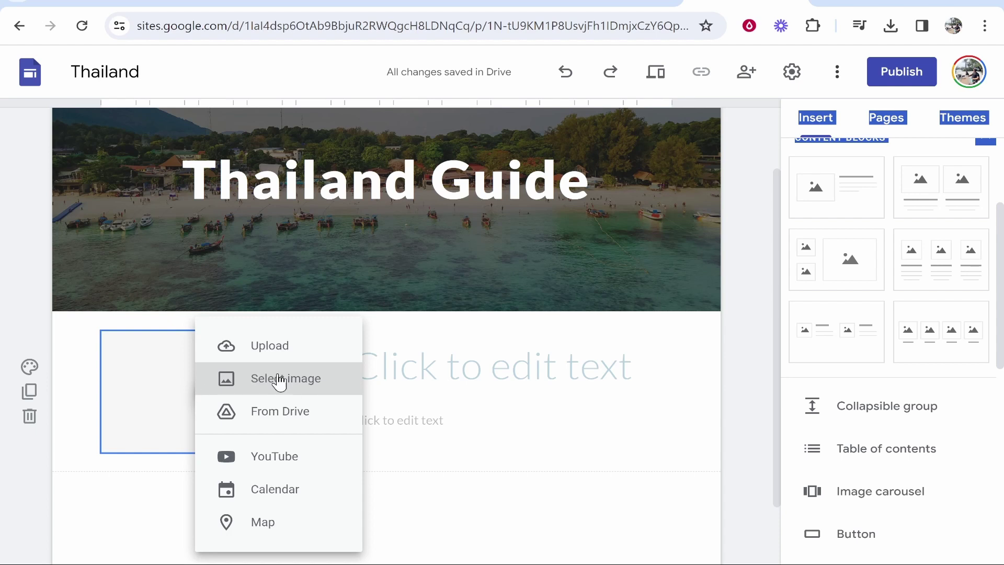
Leave the Pexels photo search, dismissing its donation prompt, and return to the site editor
left_click(487, 2)
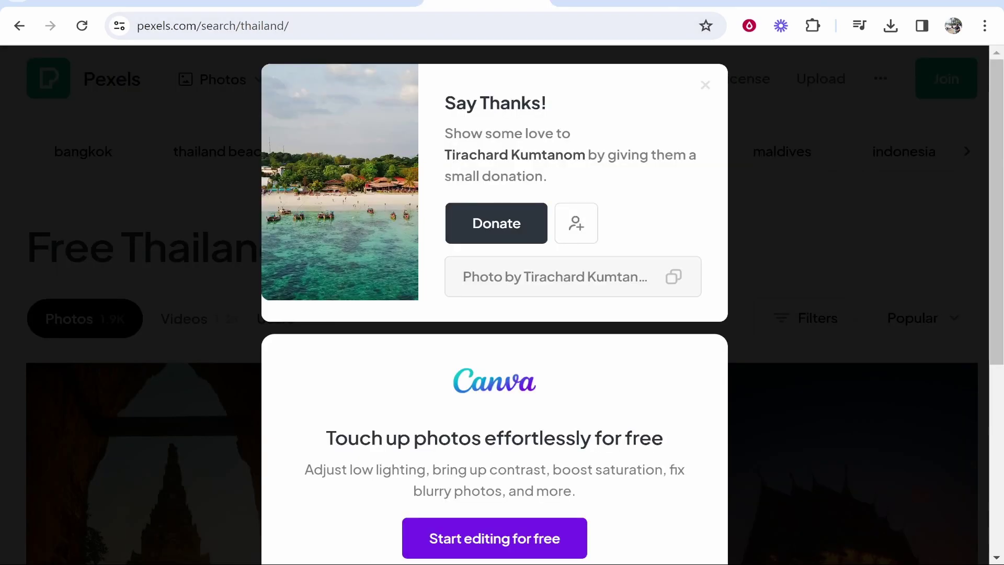
left_click(707, 86)
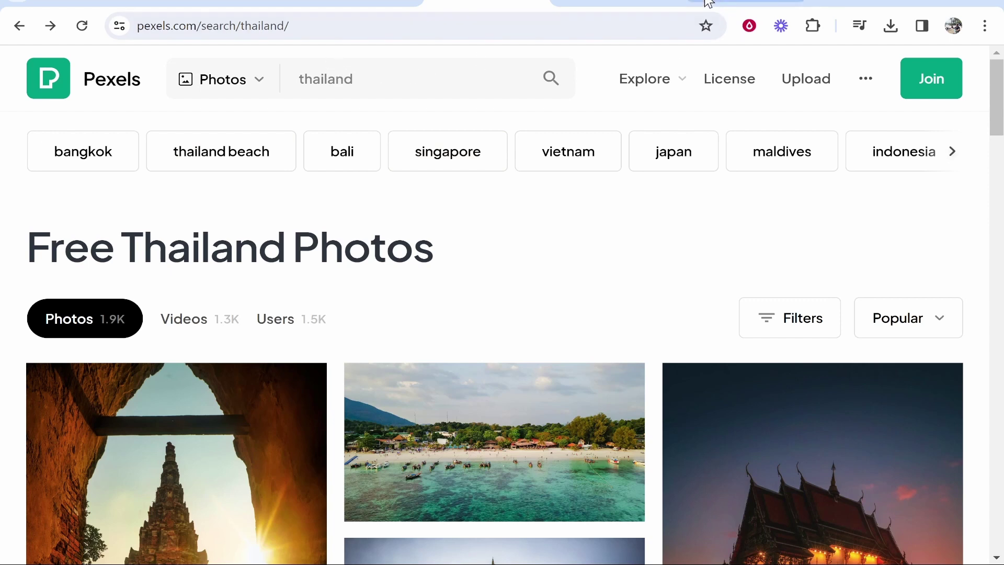
left_click(746, 3)
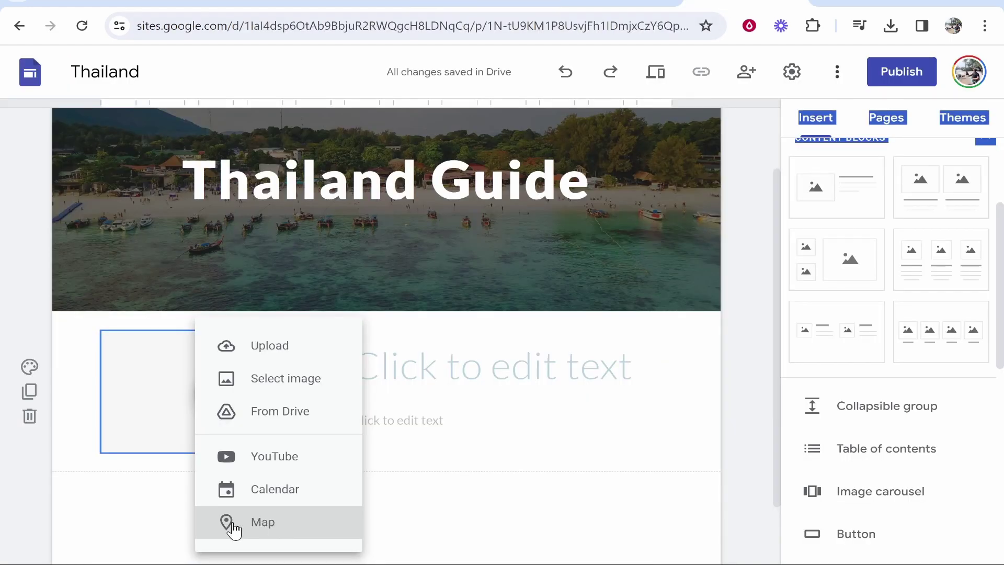
Embed a Google Map of Thailand in the image slot, found by searching 'thai'
left_click(265, 529)
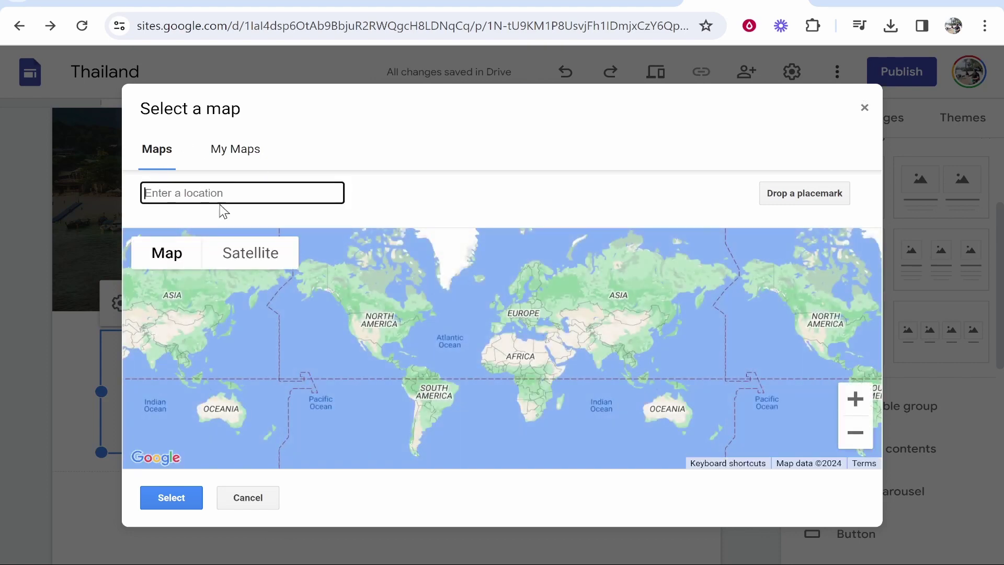
type("thai")
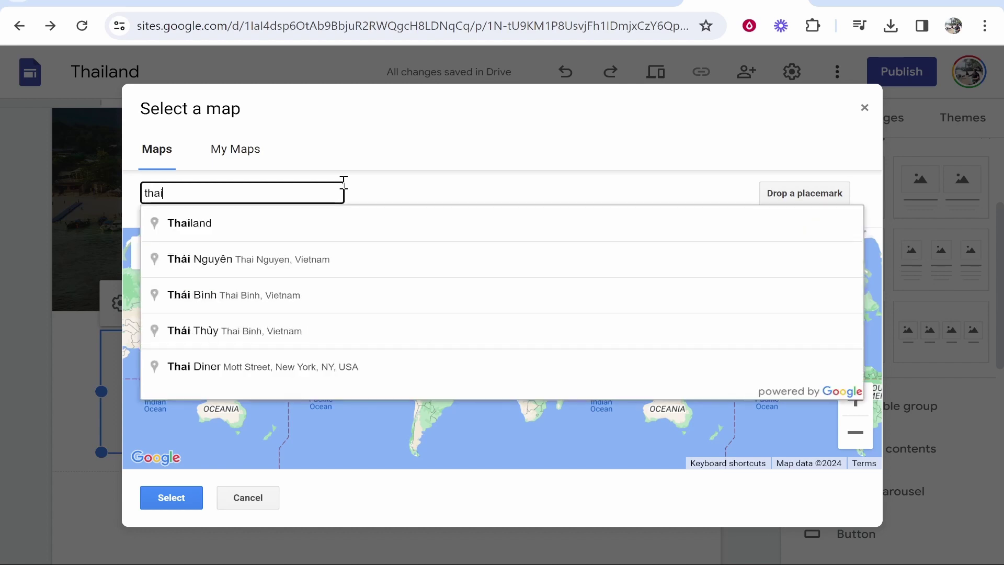
left_click(198, 222)
left_click(191, 497)
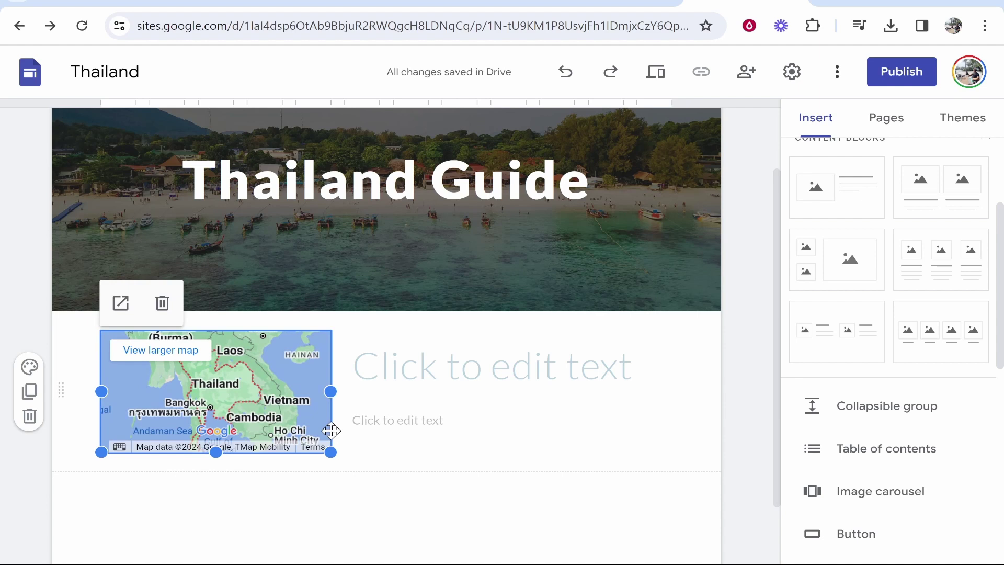
Type the heading 'Thailand Lovers' and paste the introductory paragraph beneath it
left_click(556, 359)
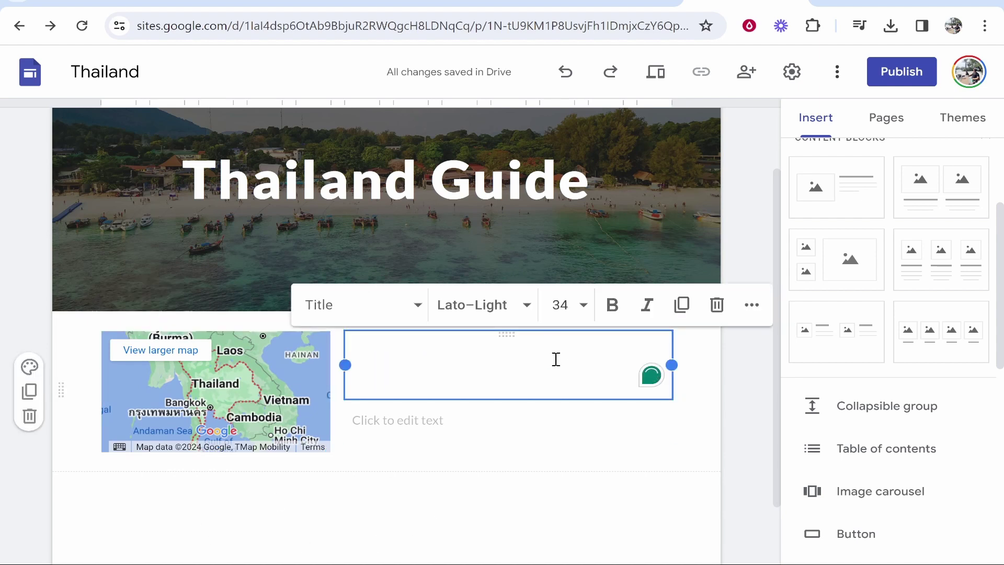
type("Tha")
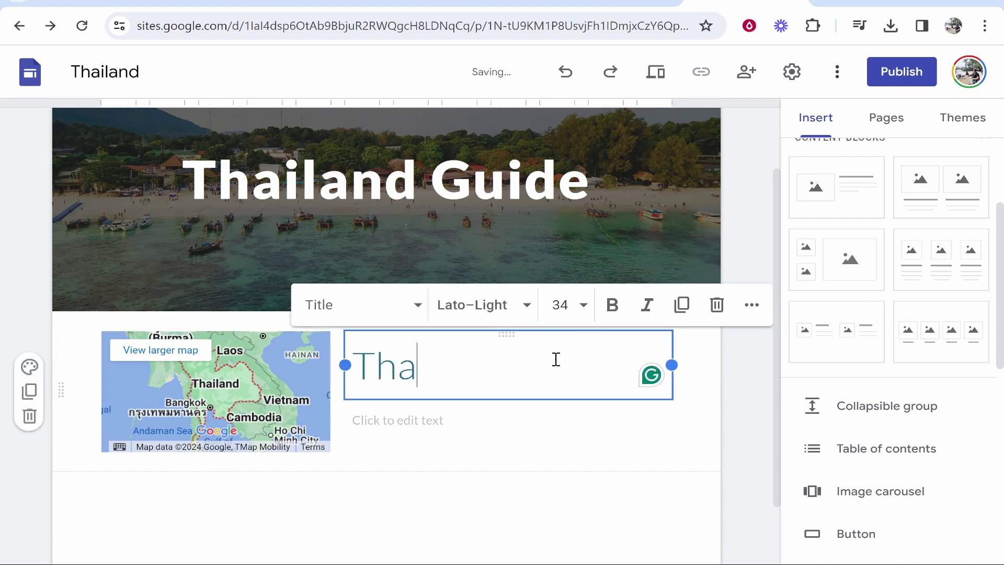
type("iland Lover")
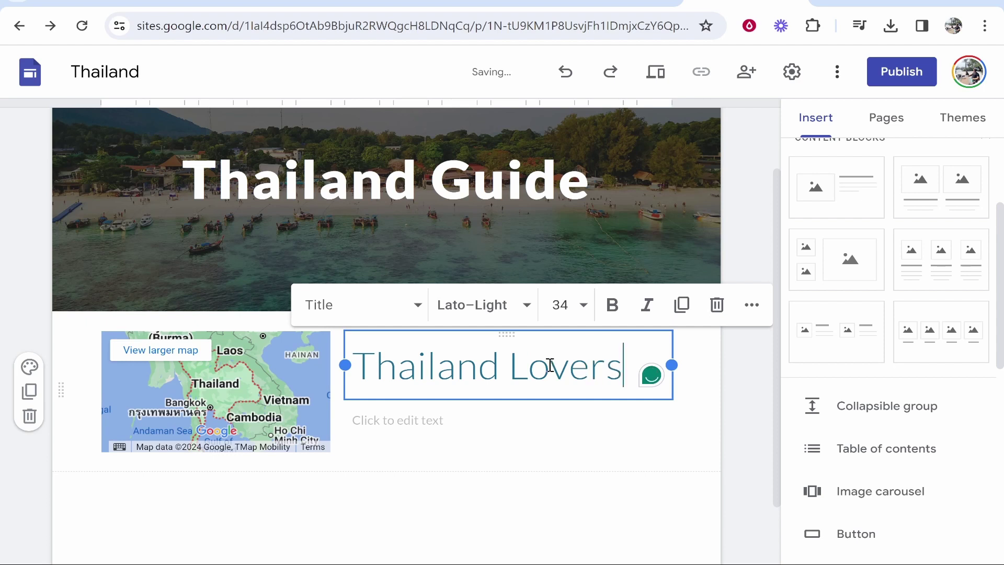
type("s")
key("Return")
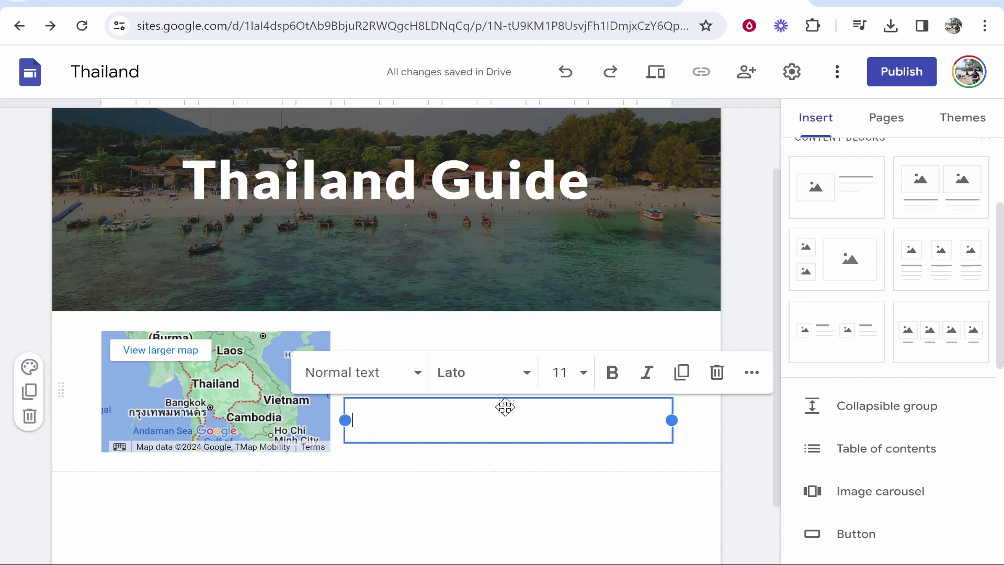
type("This website is for Thailand lovers. Here you will find information about all things Thailand. Food, entertainment, beaches, accommodation and more!")
left_click(332, 473)
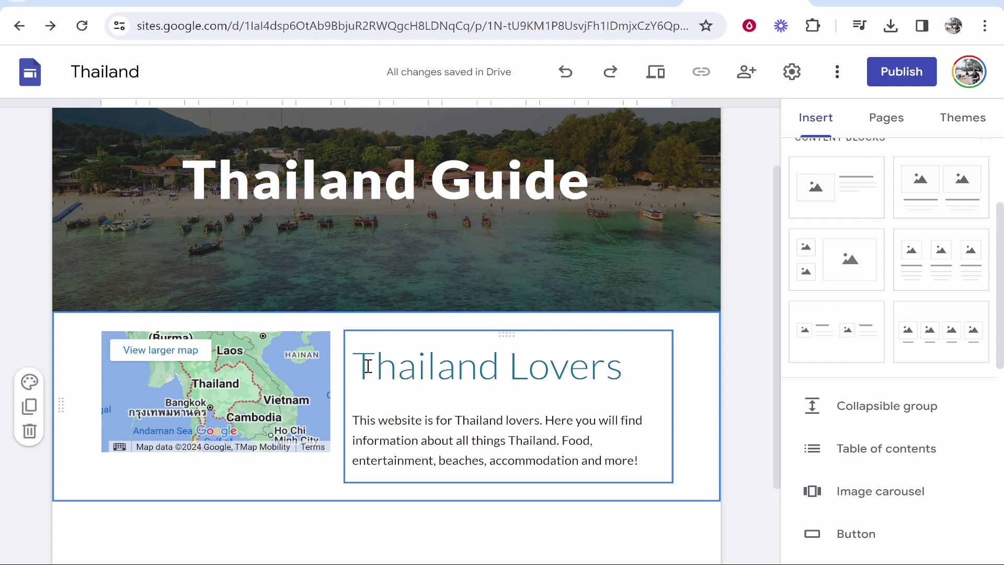
left_click(518, 400)
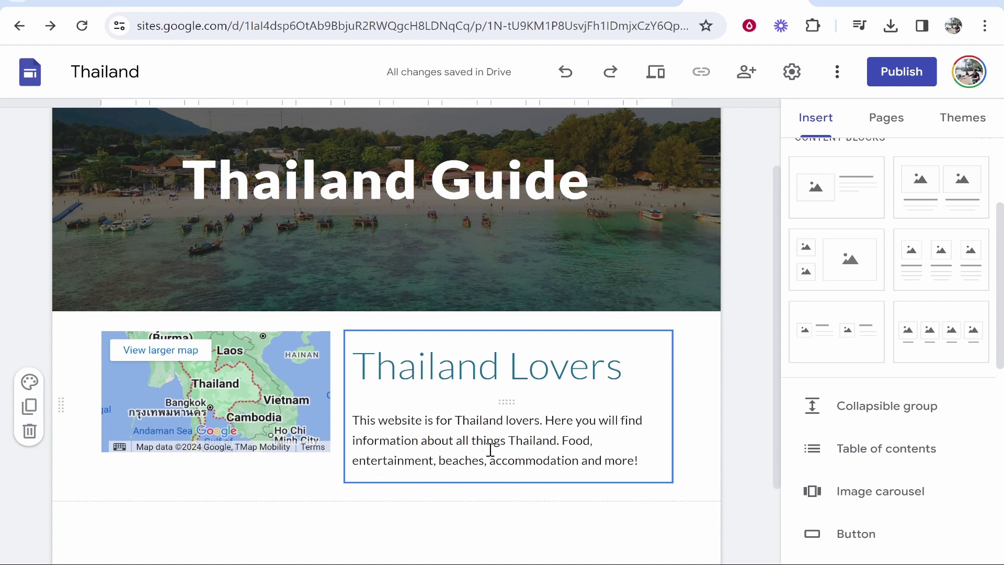
Move the Thailand map to the right of the text and make it taller
left_click(299, 442)
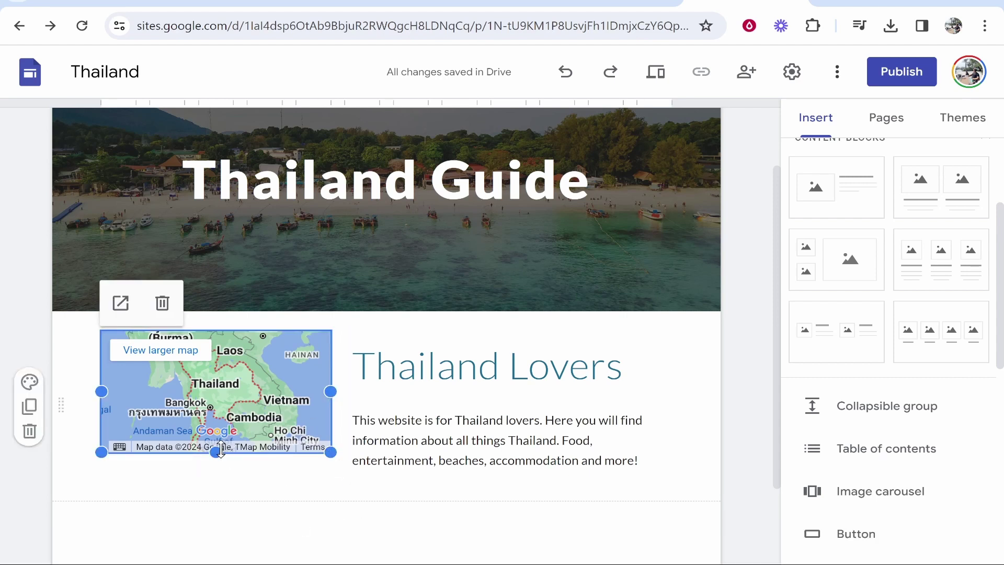
left_click_drag(226, 419, 704, 415)
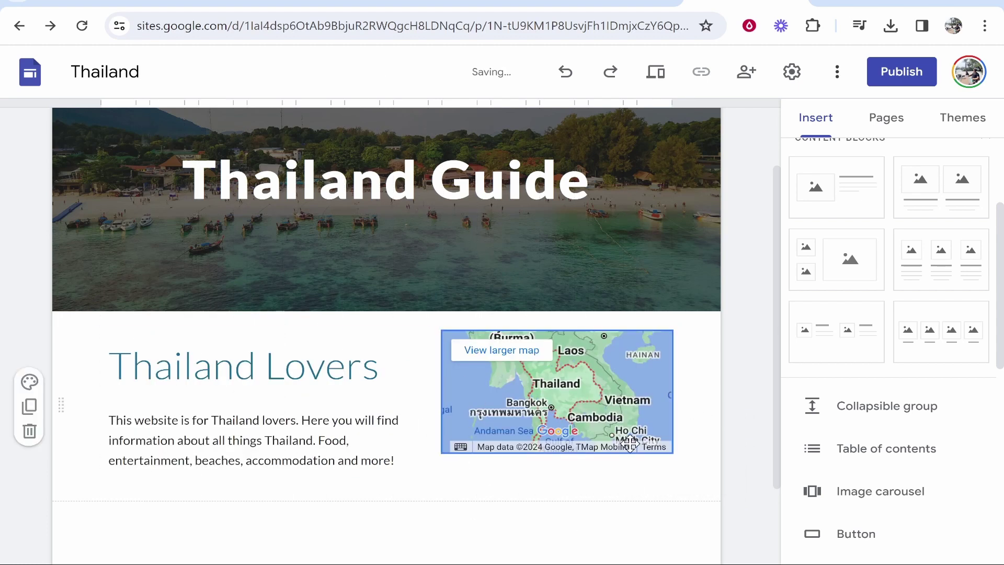
left_click(600, 432)
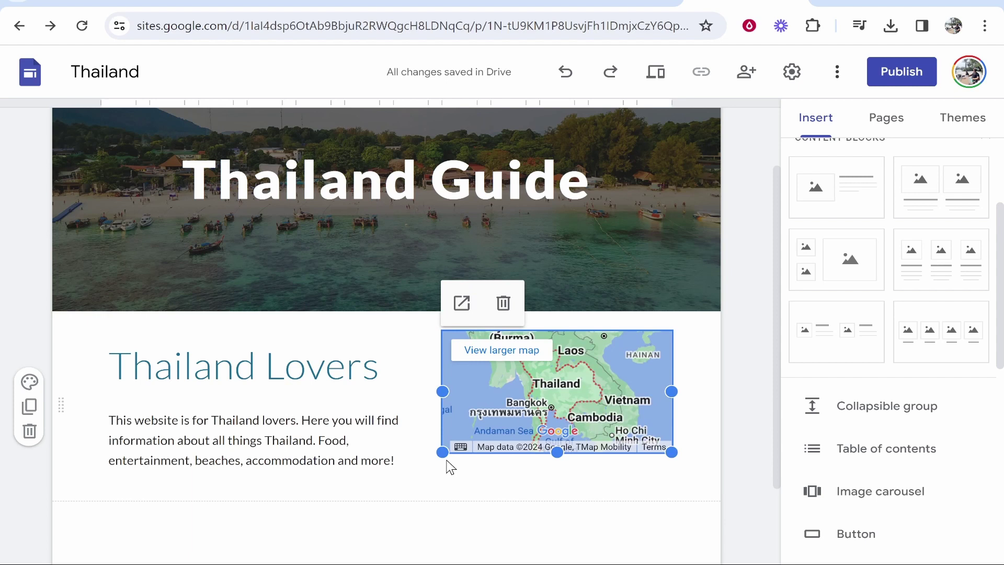
left_click_drag(443, 450, 427, 468)
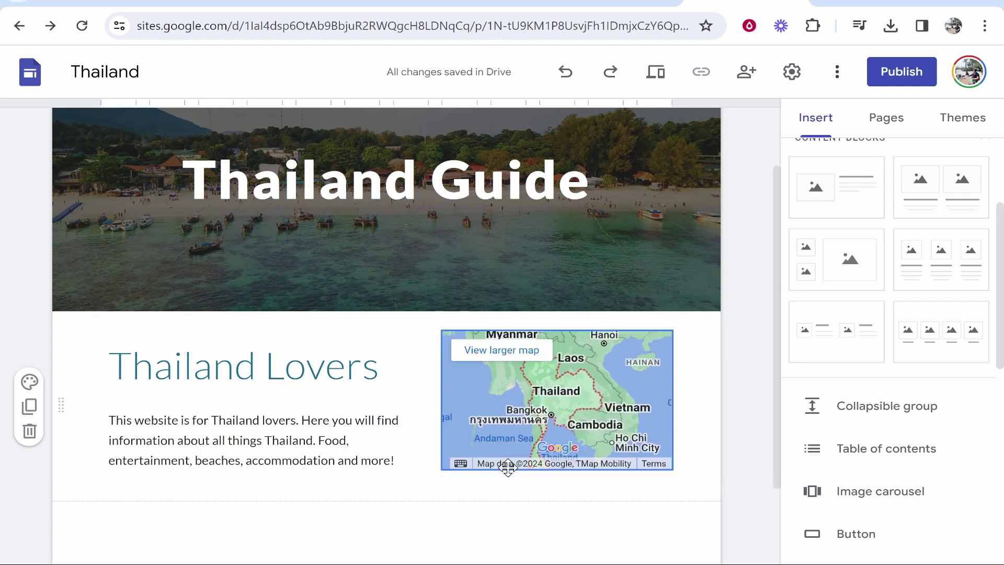
Centre-align the 'Thailand Lovers' heading and its introductory paragraph
left_click(255, 417)
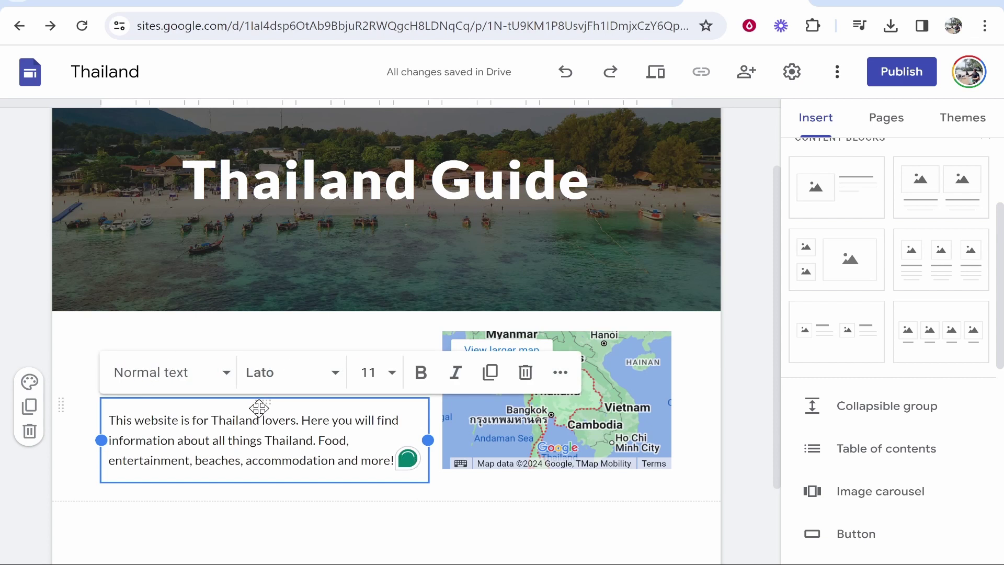
left_click(376, 366)
left_click_drag(377, 366, 111, 367)
left_click(561, 305)
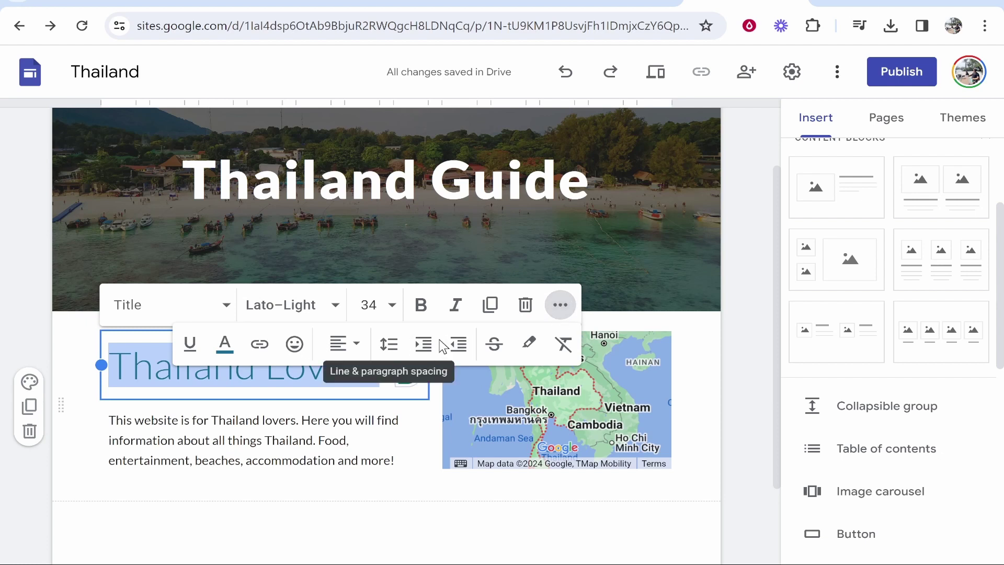
left_click(353, 351)
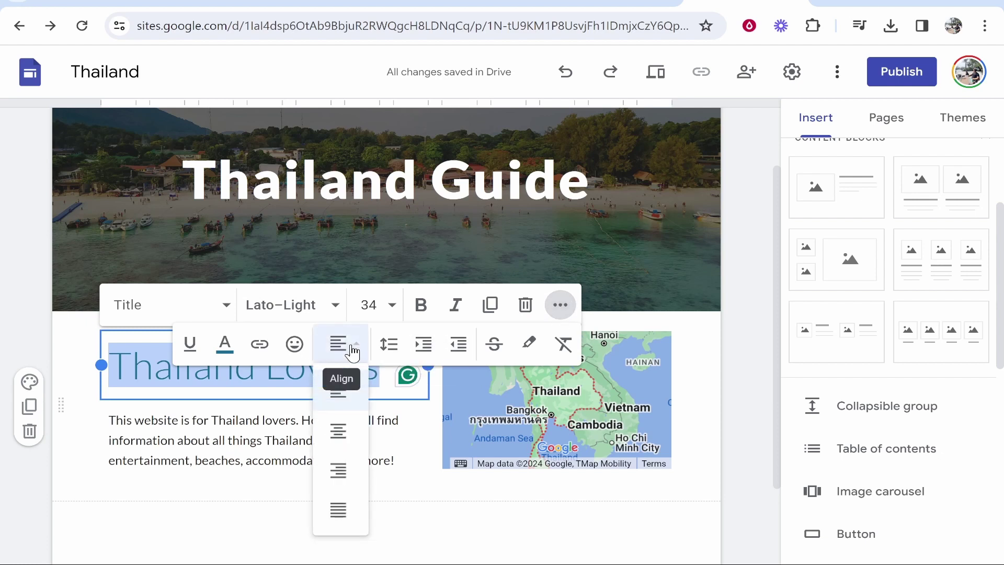
left_click(338, 441)
left_click_drag(397, 466, 107, 415)
left_click(560, 372)
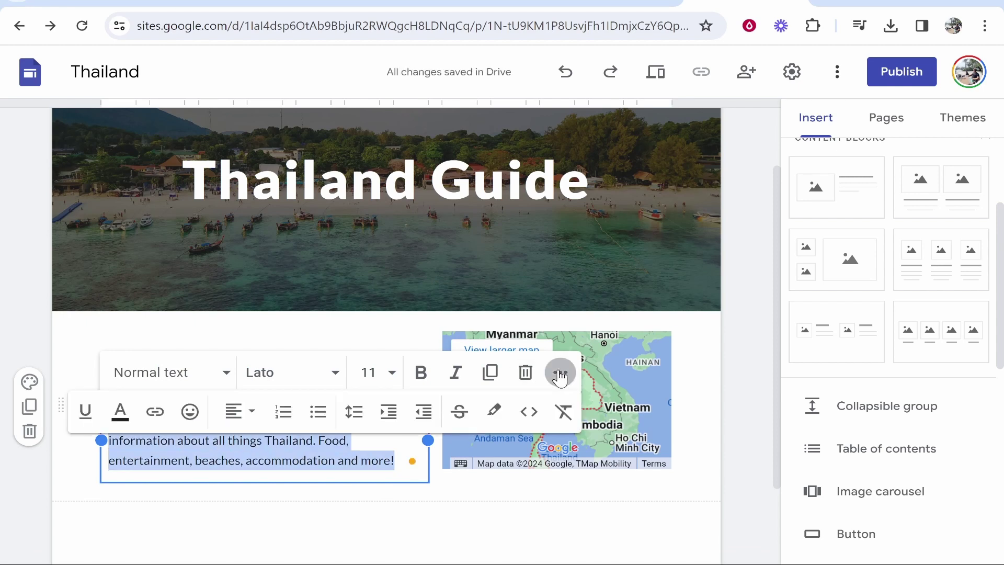
left_click(233, 412)
left_click(234, 503)
left_click(370, 527)
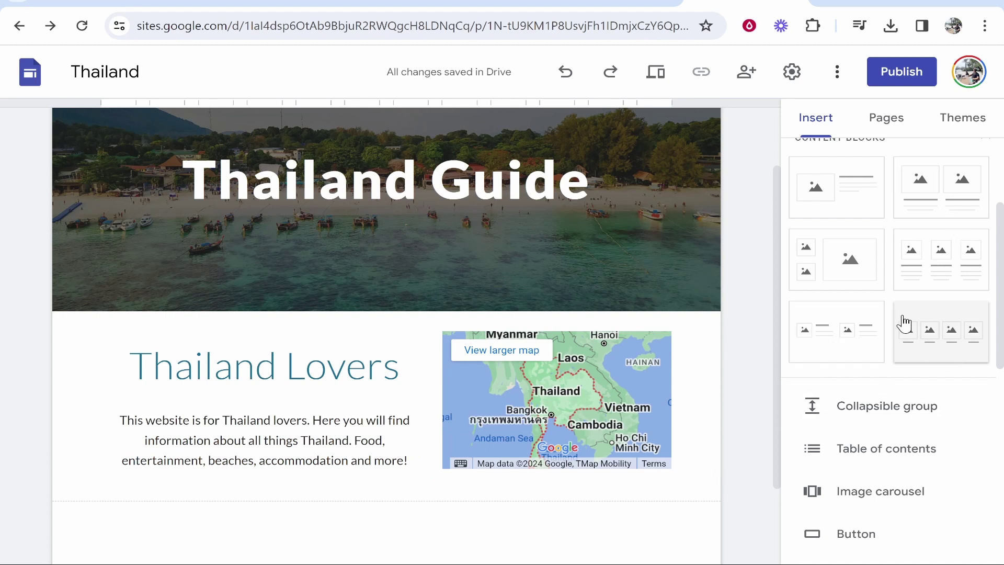
Add a collapsible 'Where is Thailand?' FAQ with body text 'Thailand is...' below the intro
scroll(899, 324, "up", 2)
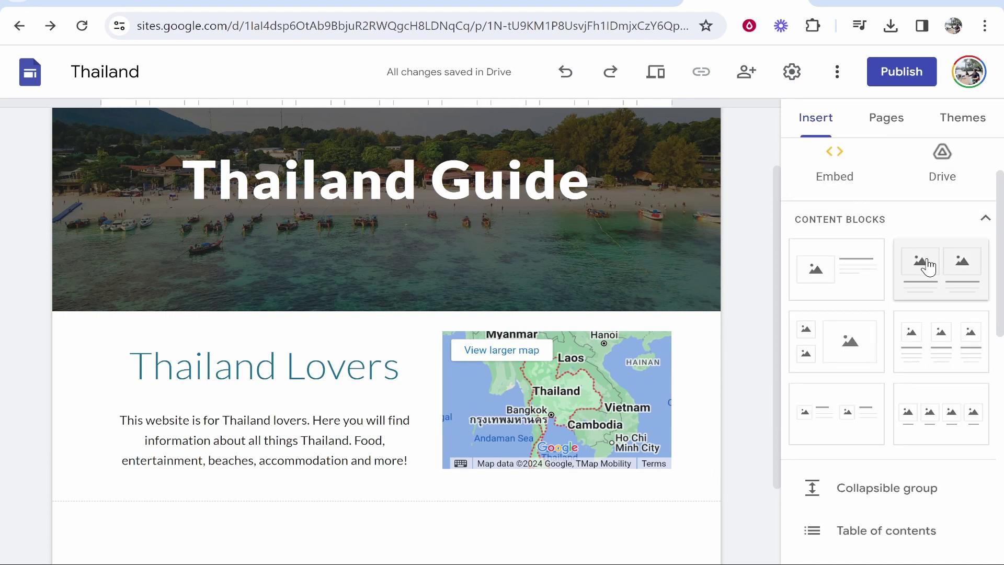
scroll(939, 344, "down", 5)
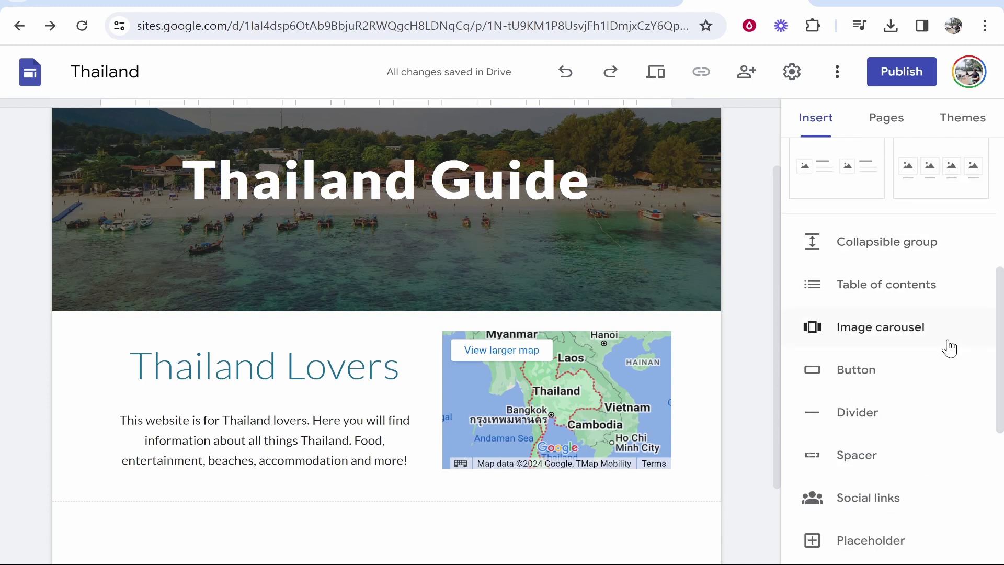
left_click(881, 256)
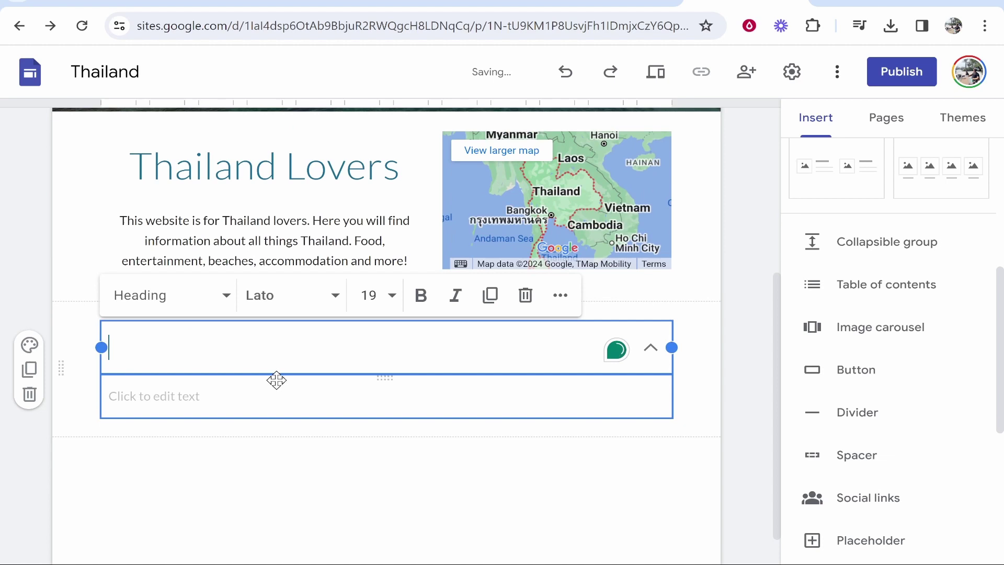
left_click(226, 453)
left_click(195, 351)
type("Where is Thailand?")
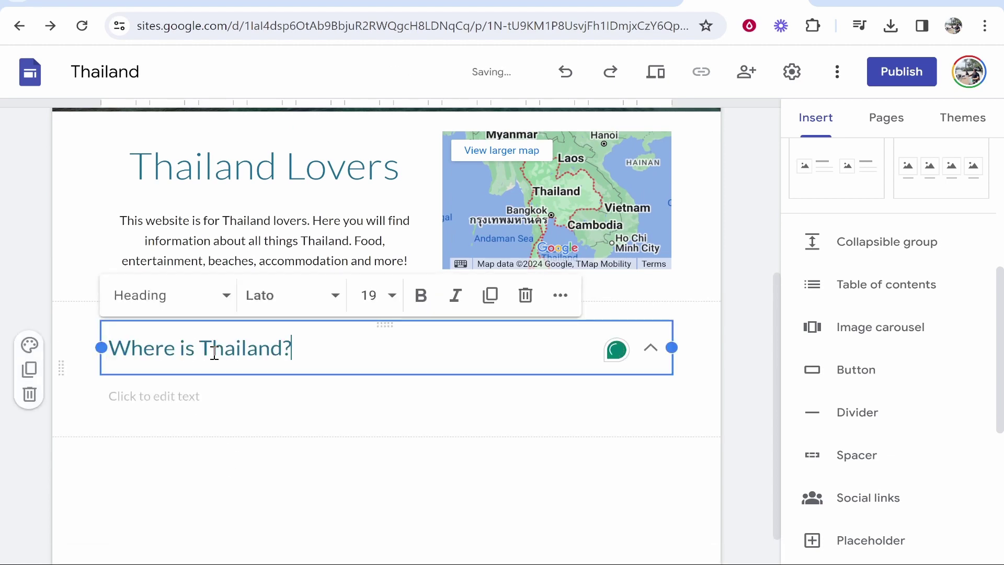
left_click(192, 392)
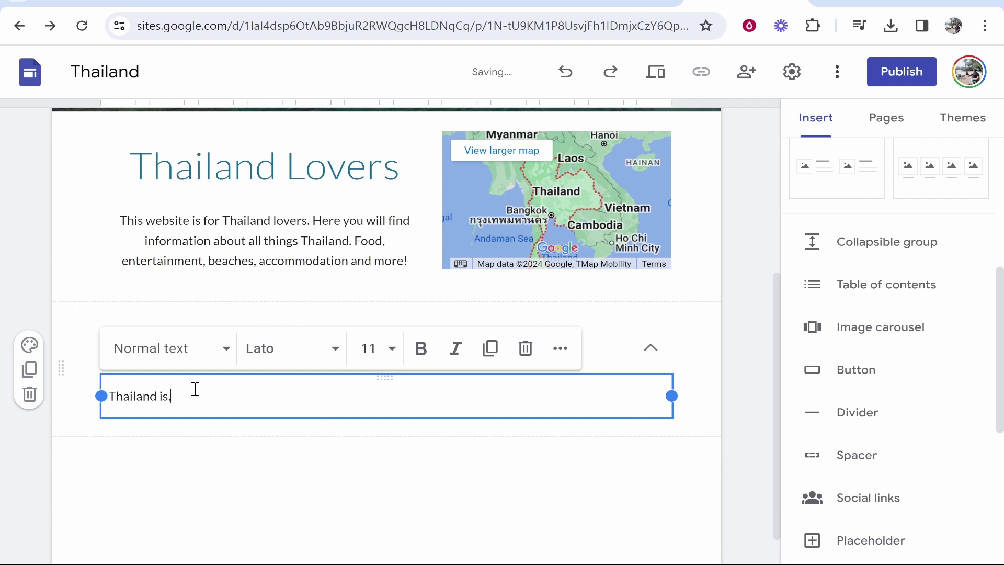
left_click(650, 350)
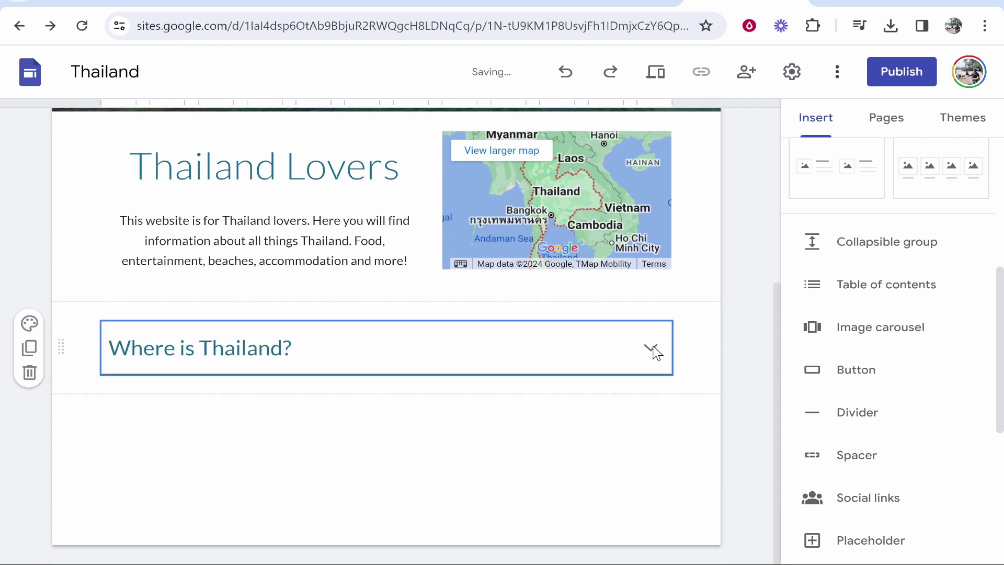
left_click(553, 520)
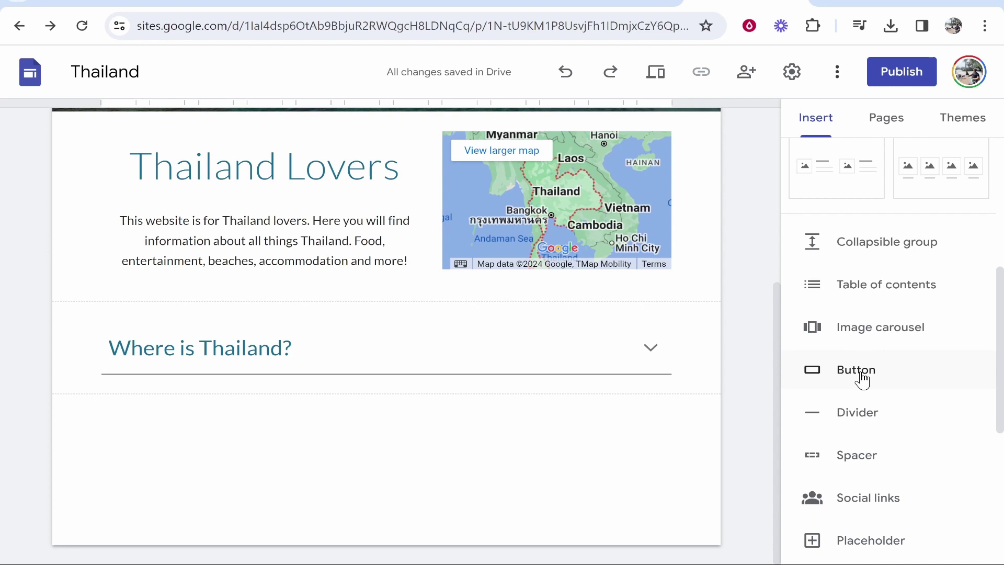
left_click(814, 389)
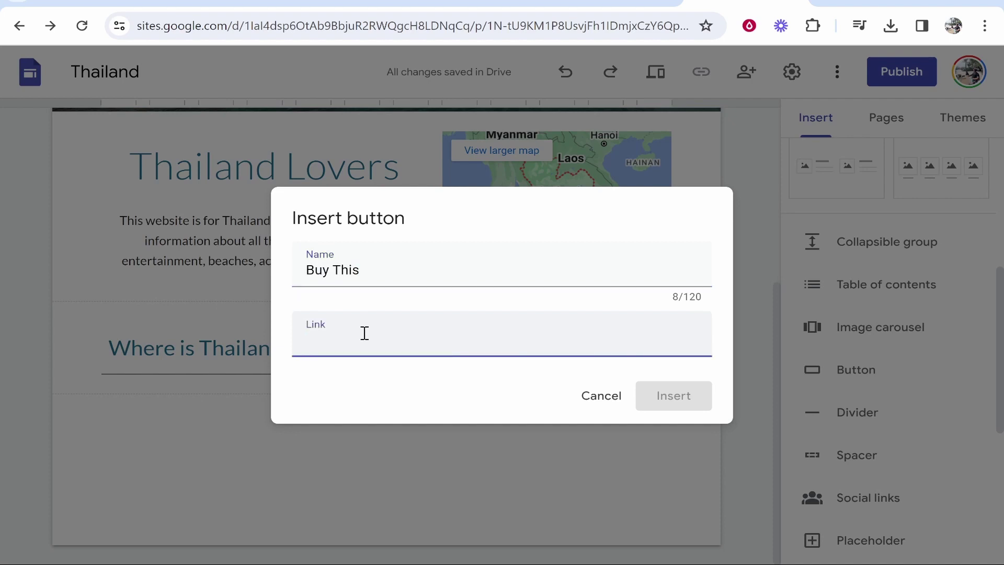
type("http://www.goog.e")
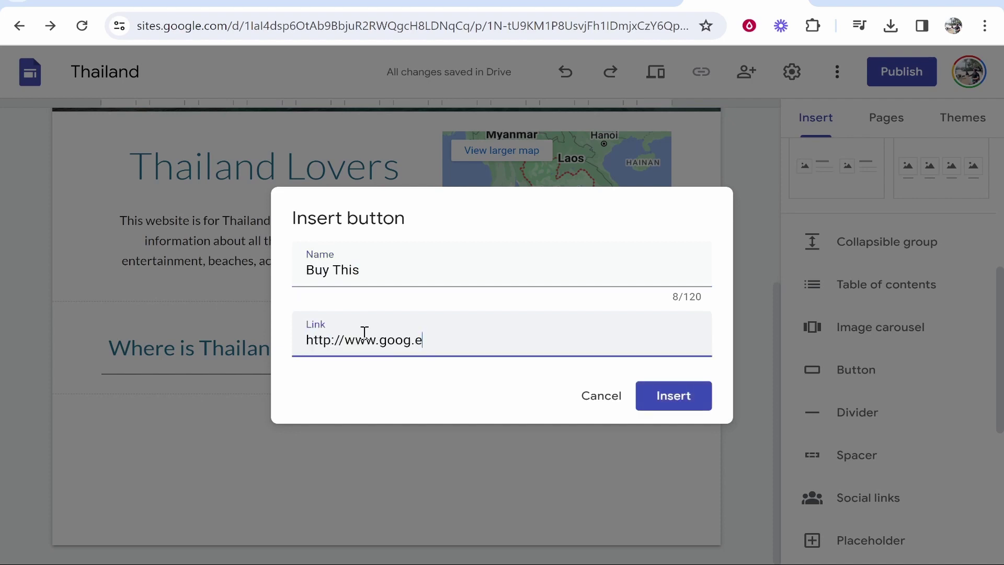
left_click(689, 395)
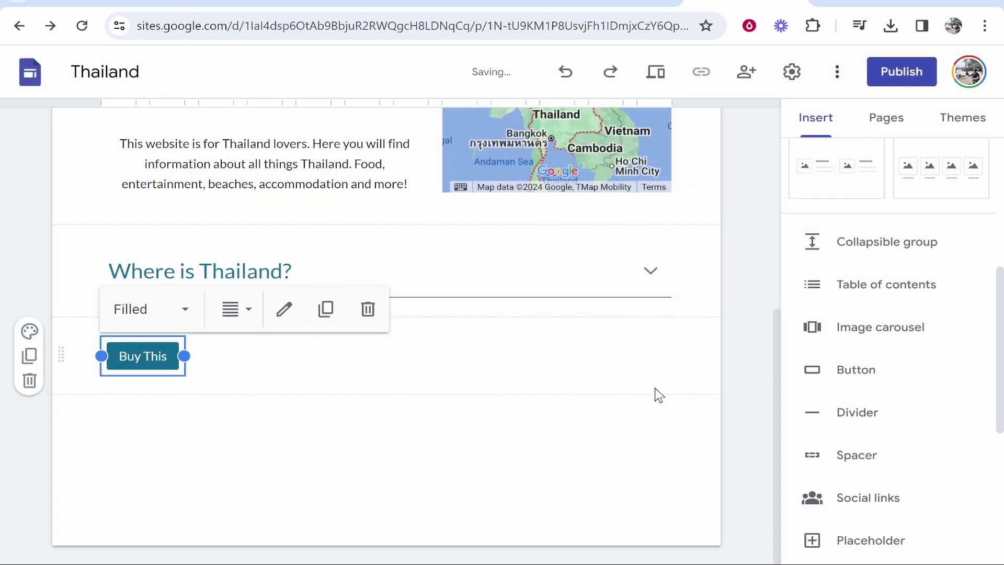
left_click_drag(184, 355, 282, 357)
left_click_drag(219, 346, 398, 386)
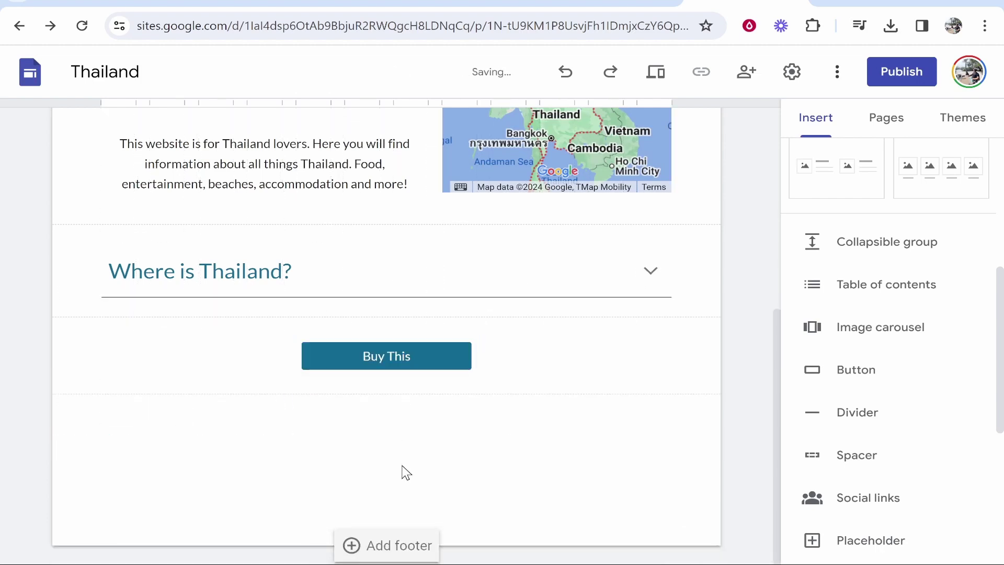
scroll(425, 371, "up", 7)
scroll(365, 303, "down", 6)
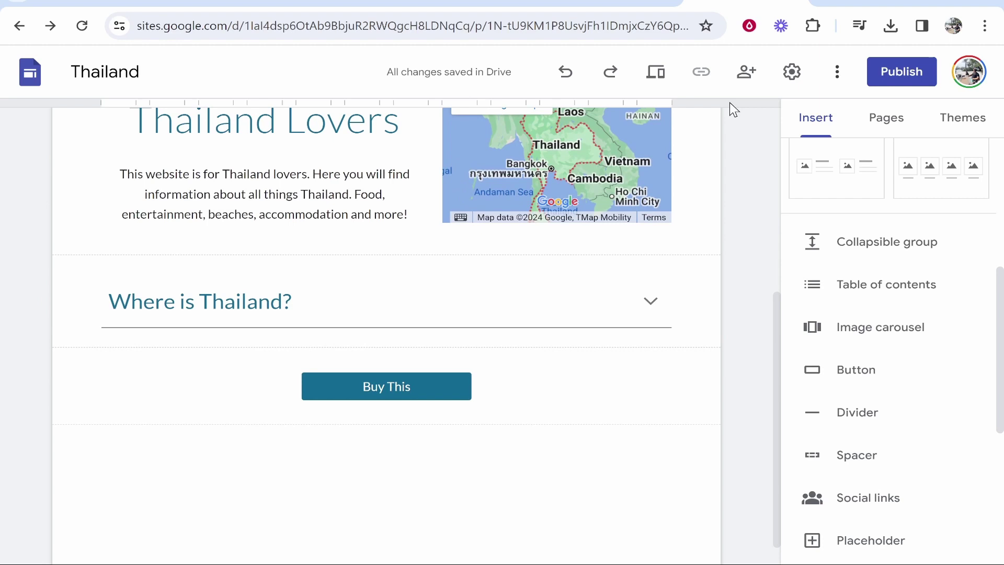
scroll(975, 455, "down", 2)
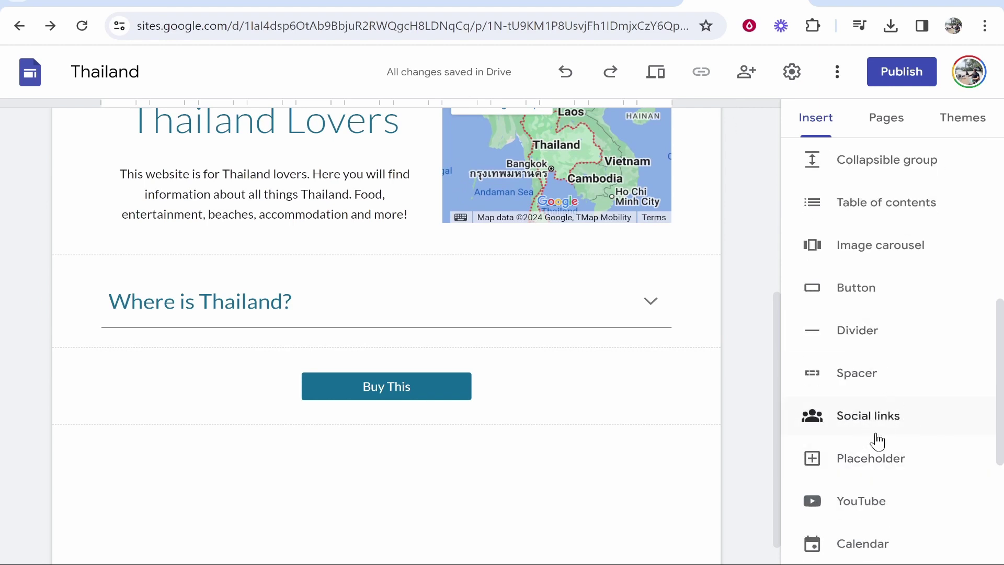
scroll(878, 442, "down", 2)
scroll(837, 423, "down", 4)
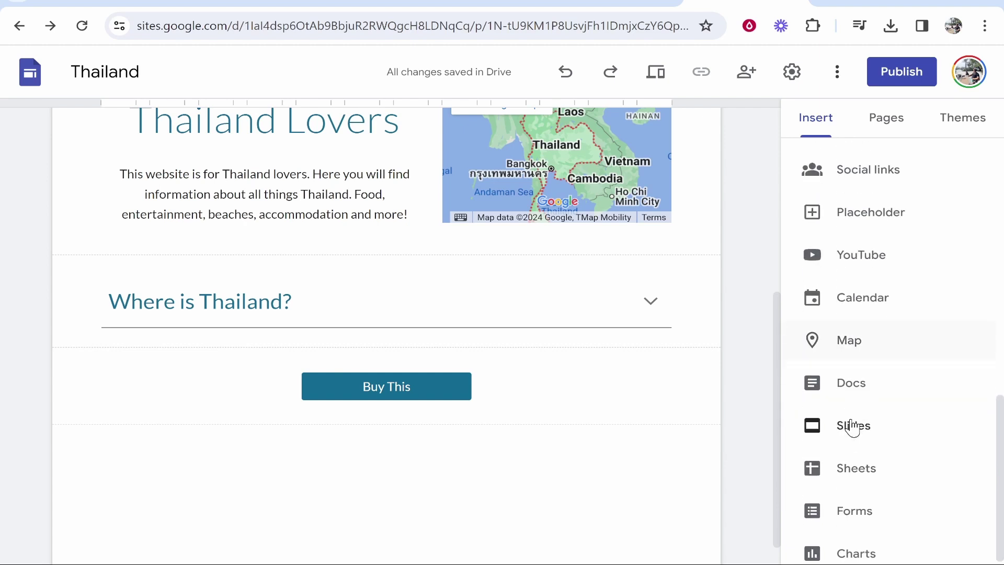
scroll(847, 481, "down", 1)
scroll(919, 426, "up", 8)
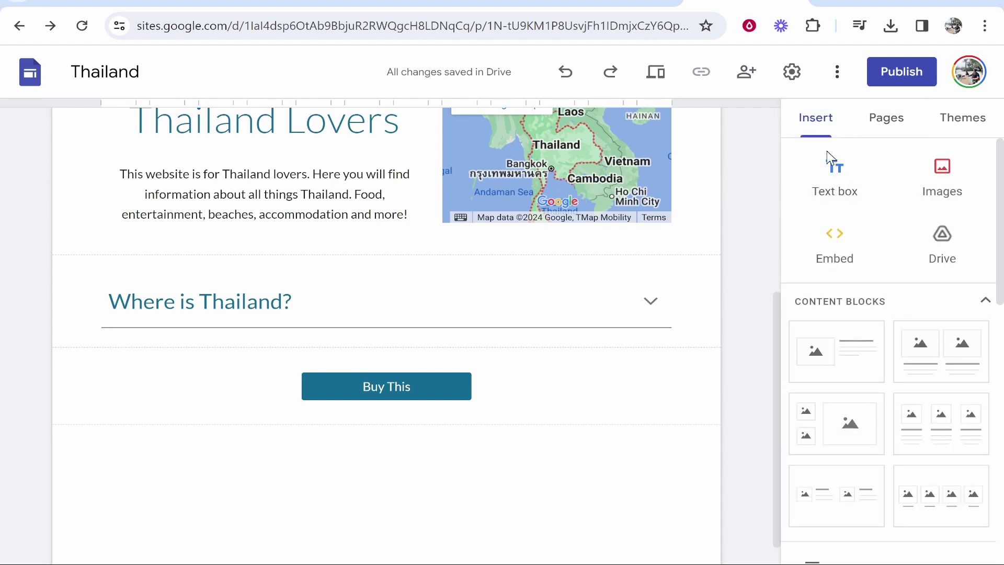
scroll(708, 322, "up", 5)
Show the site's Pages list, starting and then abandoning a new menu section
left_click(888, 124)
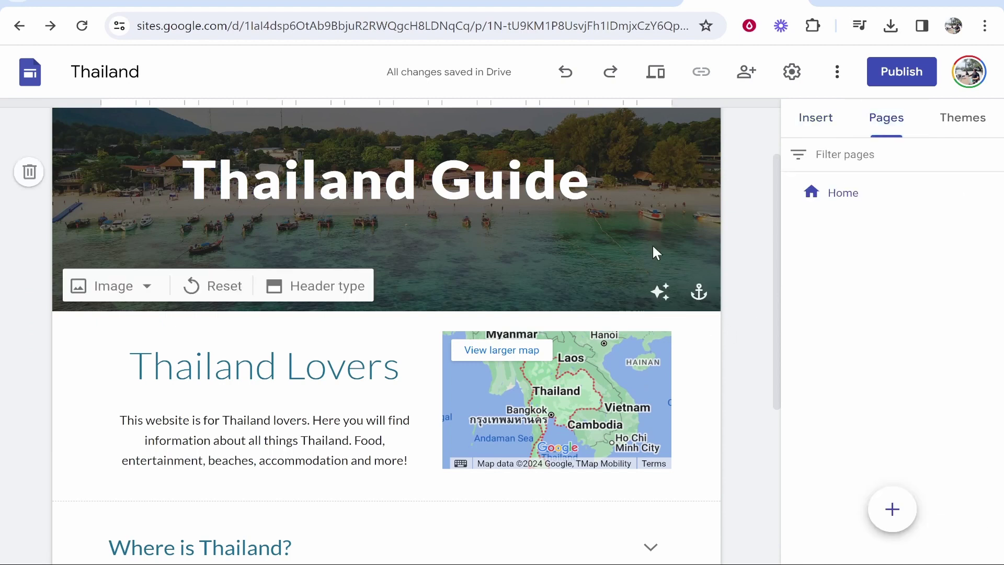
scroll(657, 254, "up", 2)
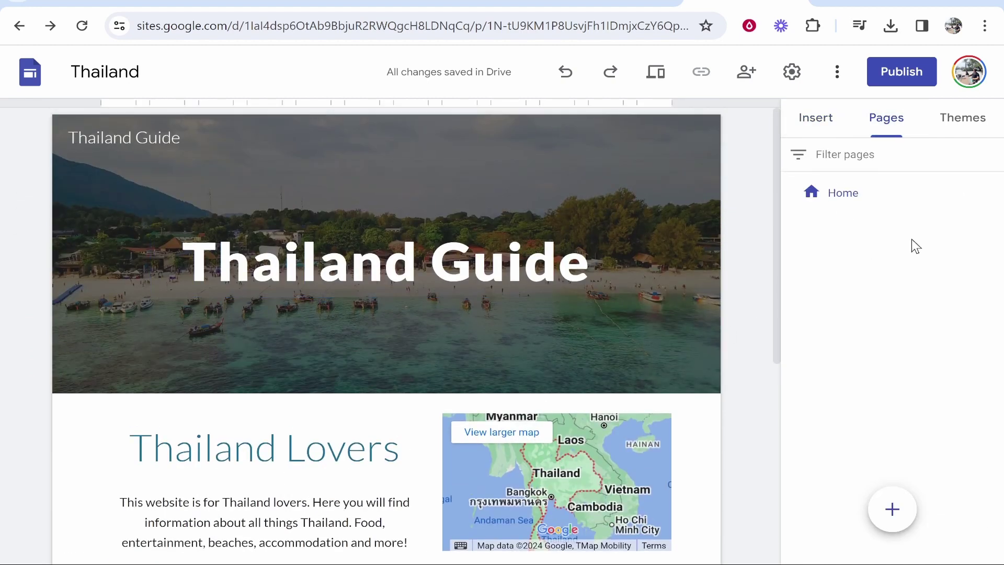
mouse_move(915, 492)
mouse_move(890, 506)
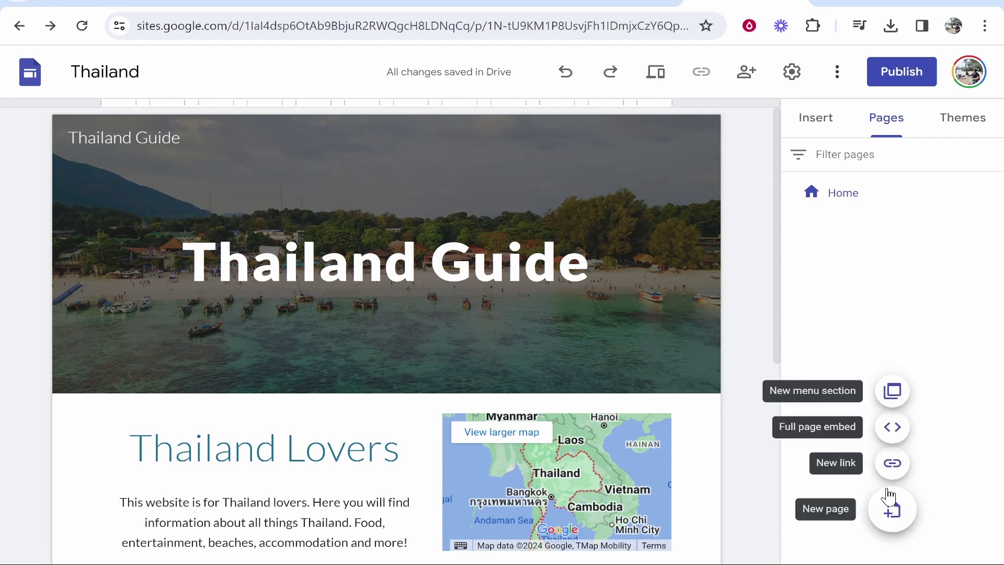
left_click(891, 393)
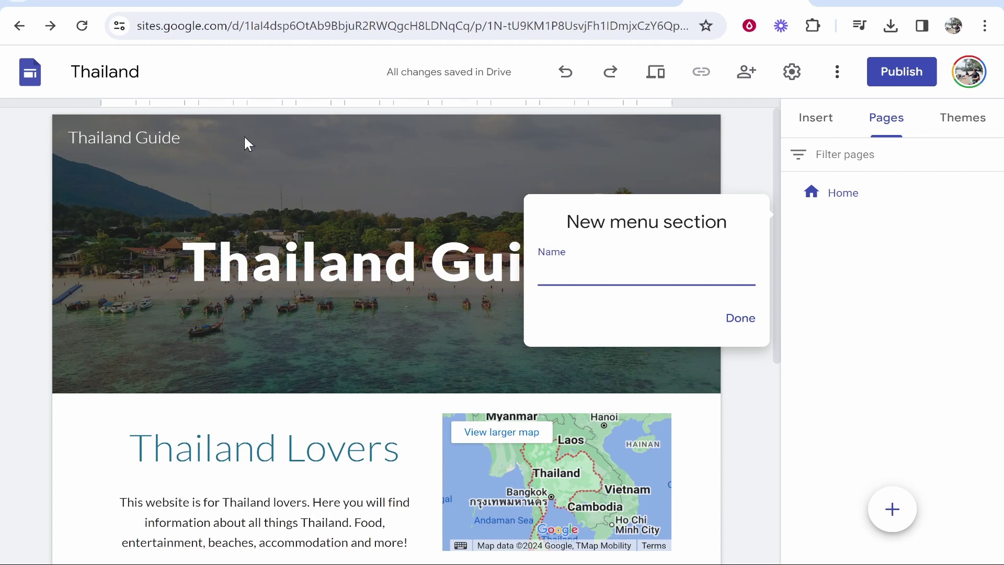
left_click(700, 287)
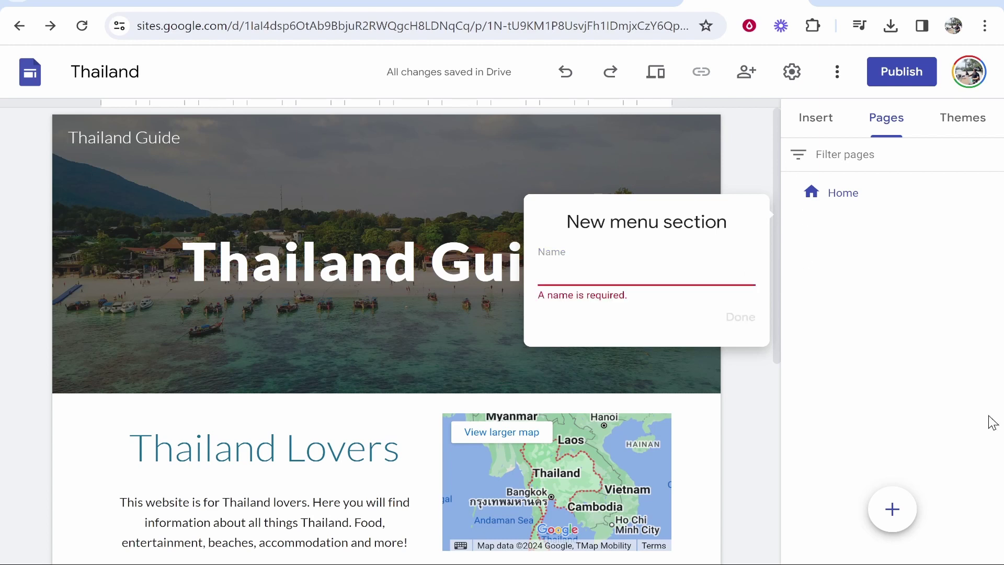
left_click(826, 320)
Create a new 'Contact Us' page, then switch between it and the Home page
left_click(891, 508)
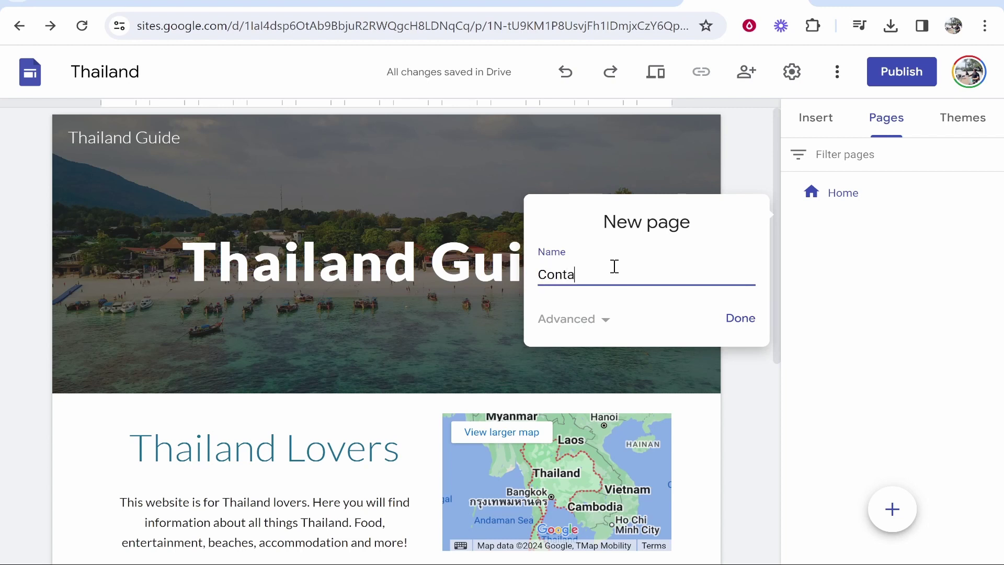
type("Contact Us")
left_click(738, 319)
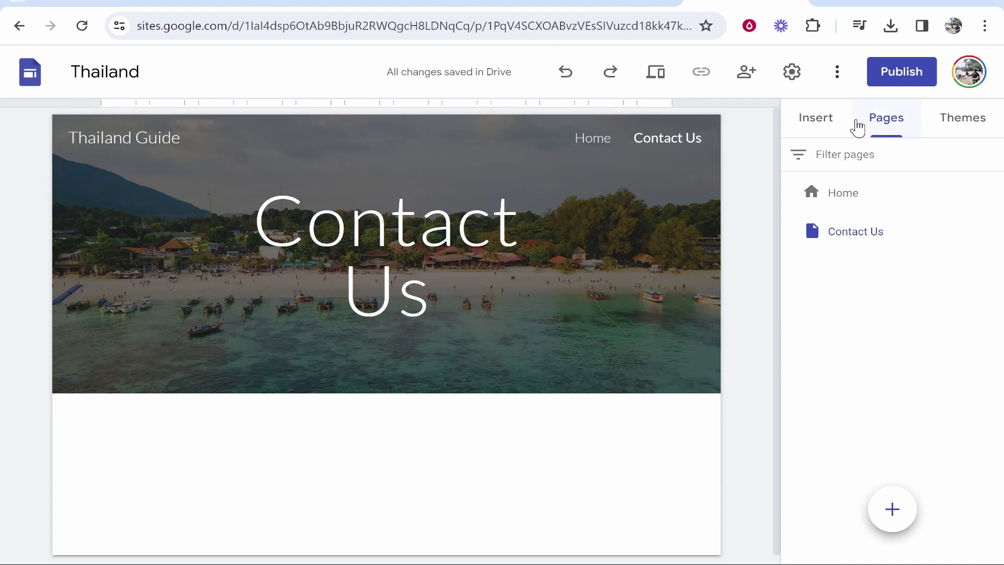
left_click(817, 118)
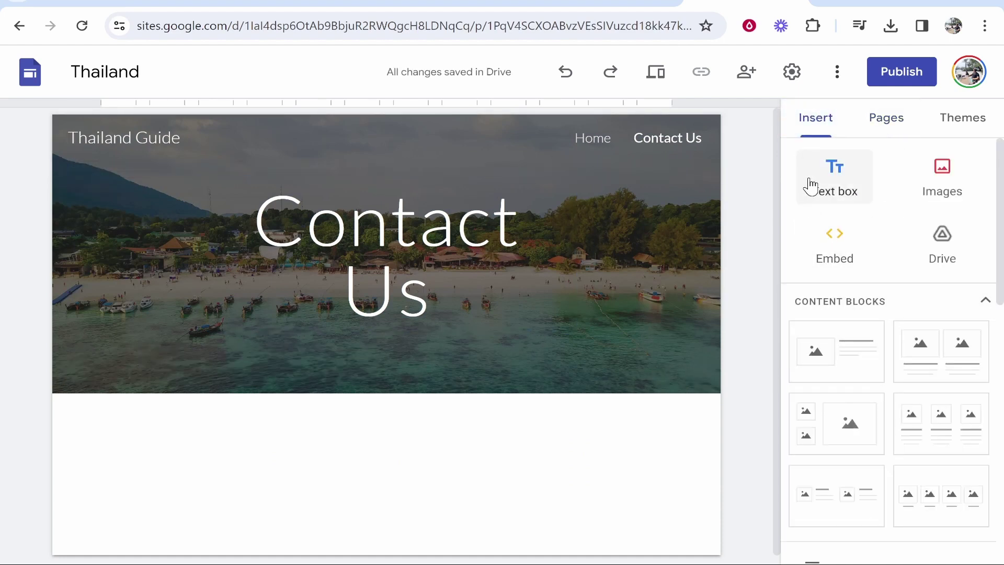
scroll(889, 377, "down", 2)
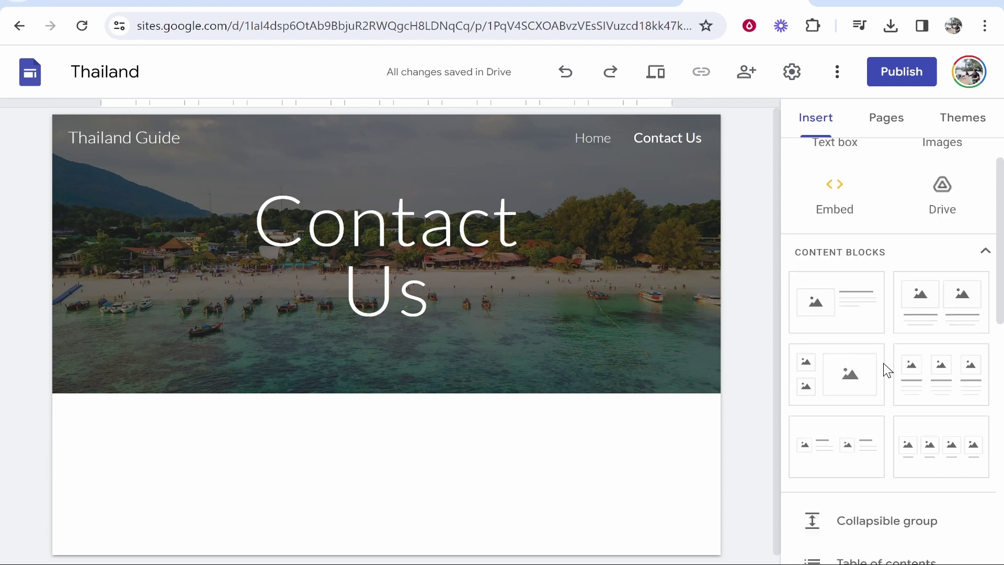
left_click(596, 150)
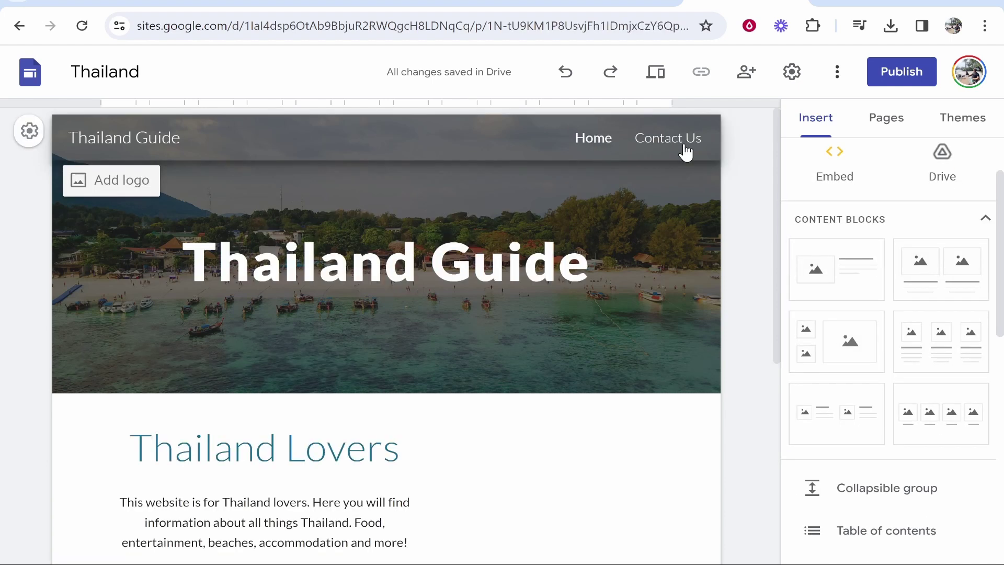
left_click(658, 149)
left_click(593, 141)
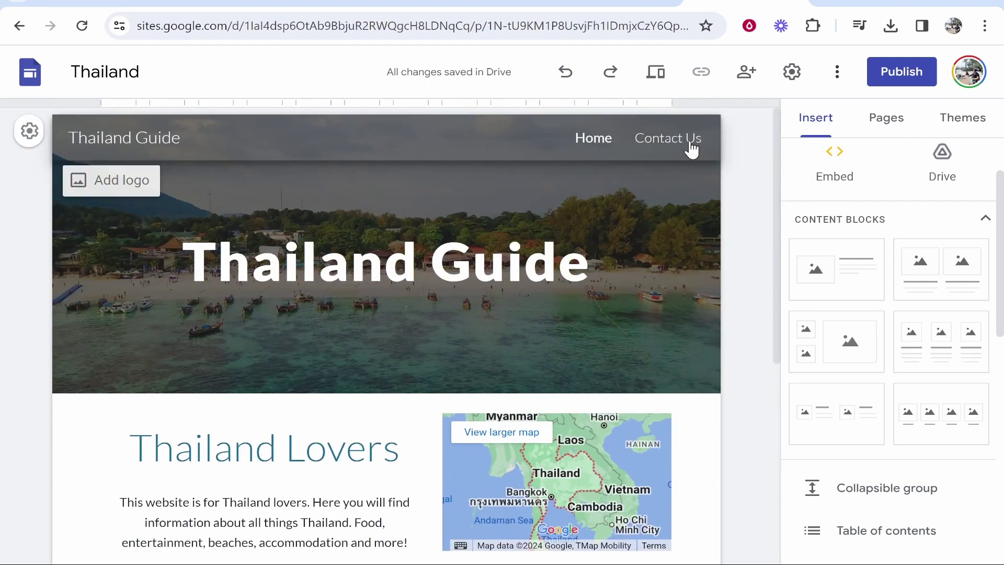
Open the Themes panel, browse preset and custom colours for a new theme, then cancel it
left_click(965, 120)
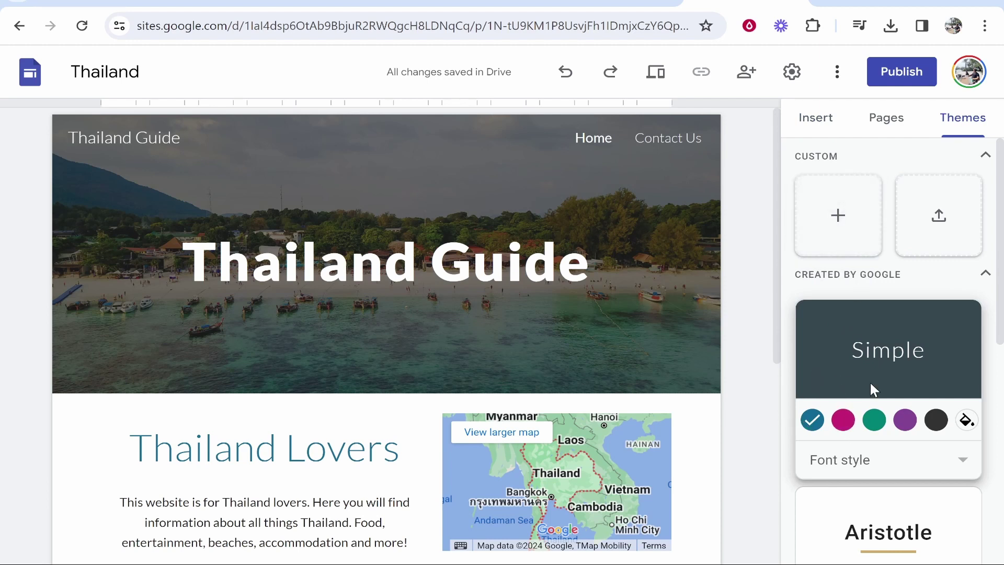
left_click(870, 222)
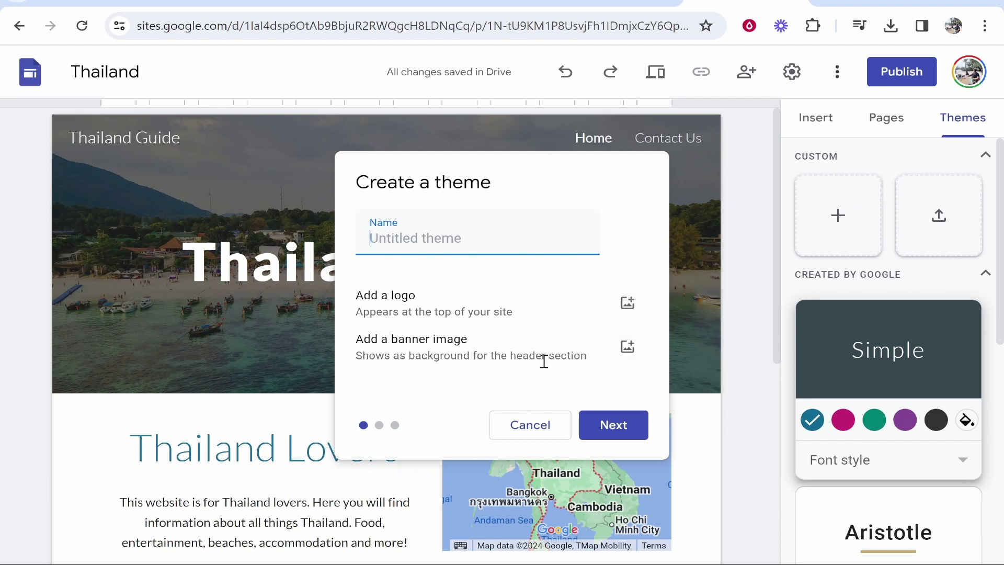
left_click(610, 434)
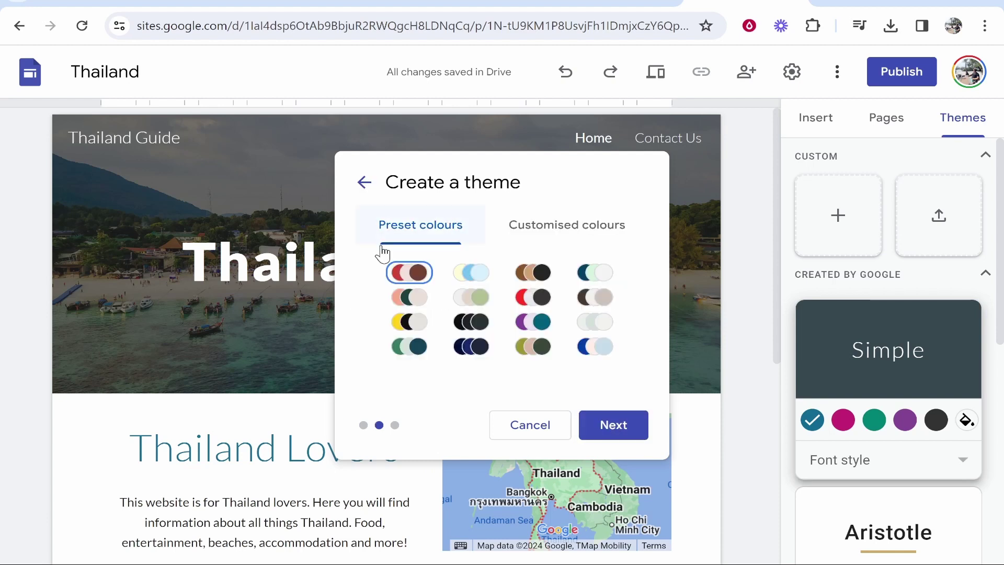
left_click(538, 226)
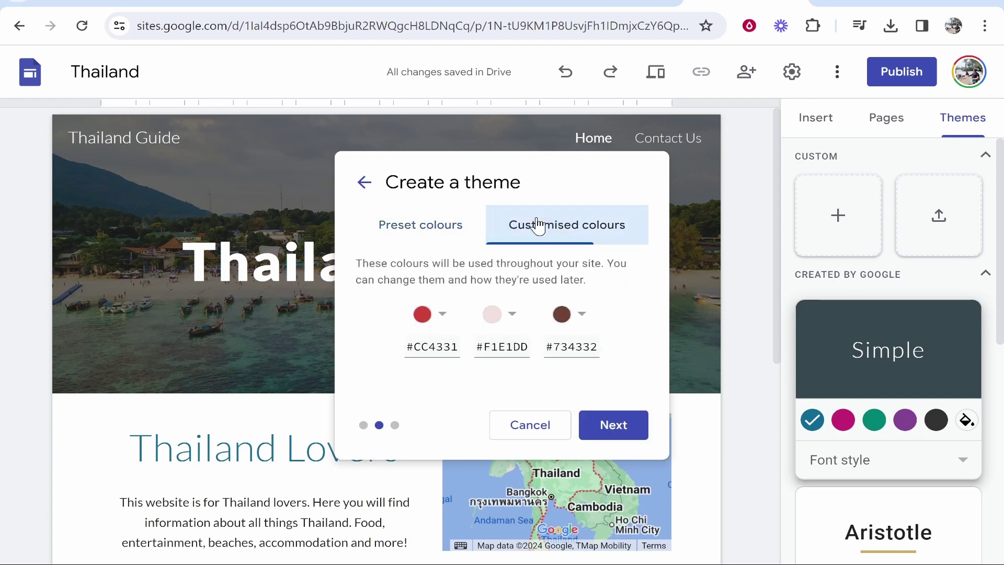
left_click(438, 225)
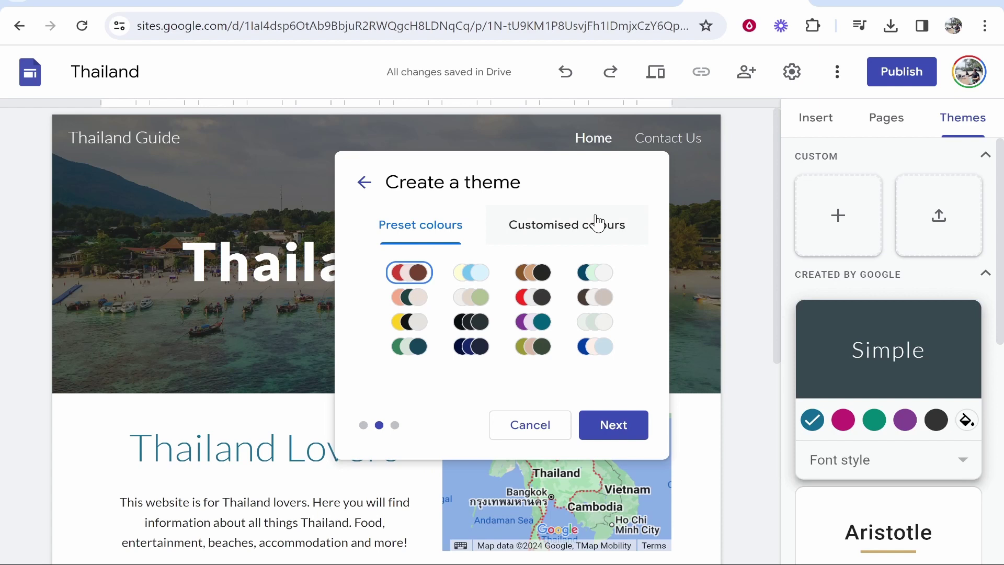
key("Escape")
scroll(837, 356, "down", 8)
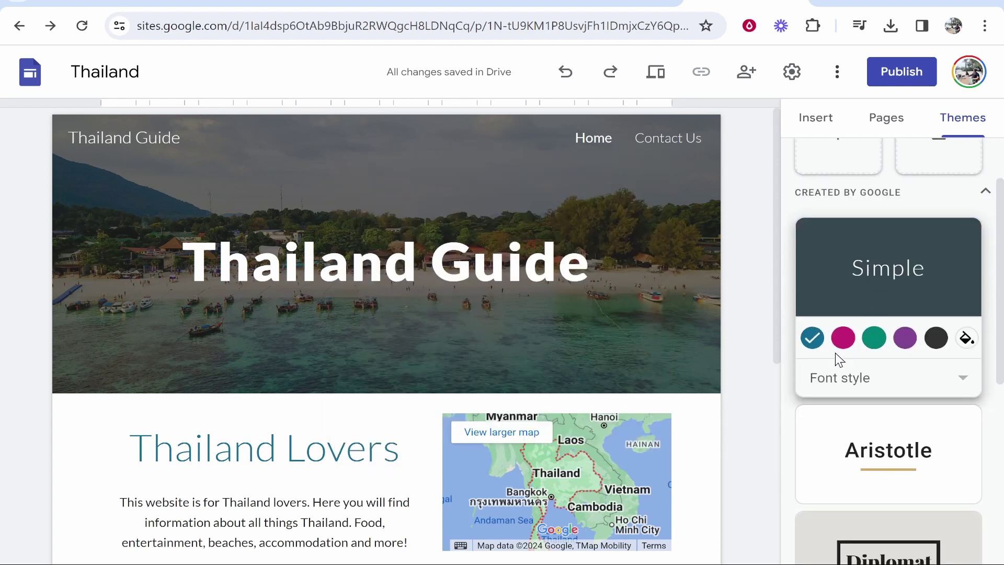
Apply the Level theme with its yellow colour scheme, after briefly trying pink
left_click(884, 439)
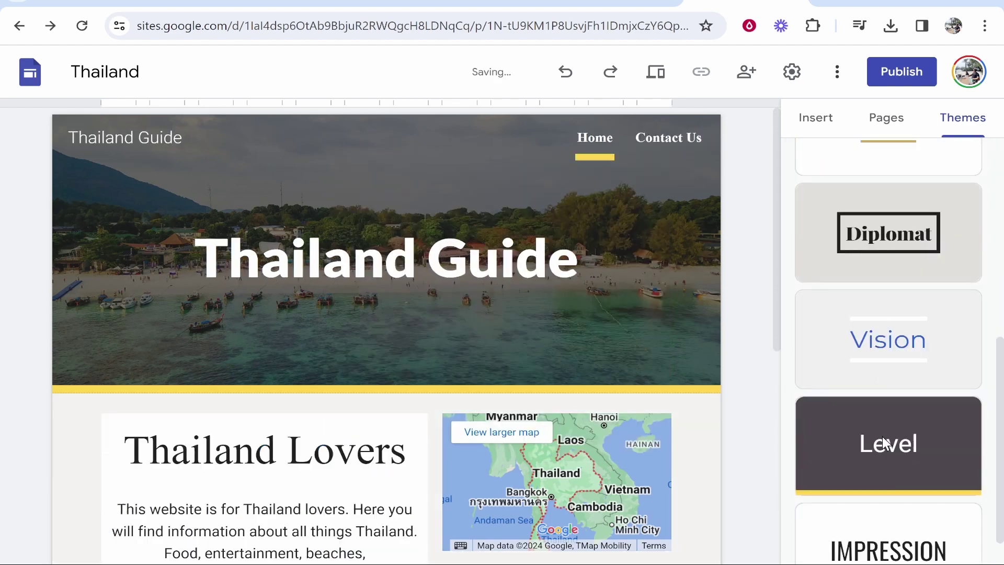
scroll(852, 518, "down", 2)
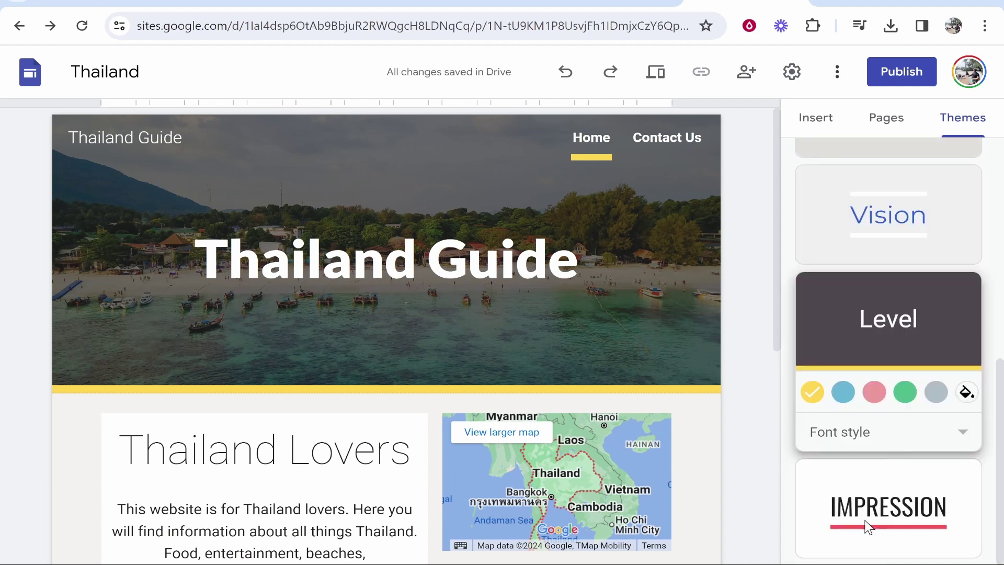
left_click(873, 395)
left_click(823, 396)
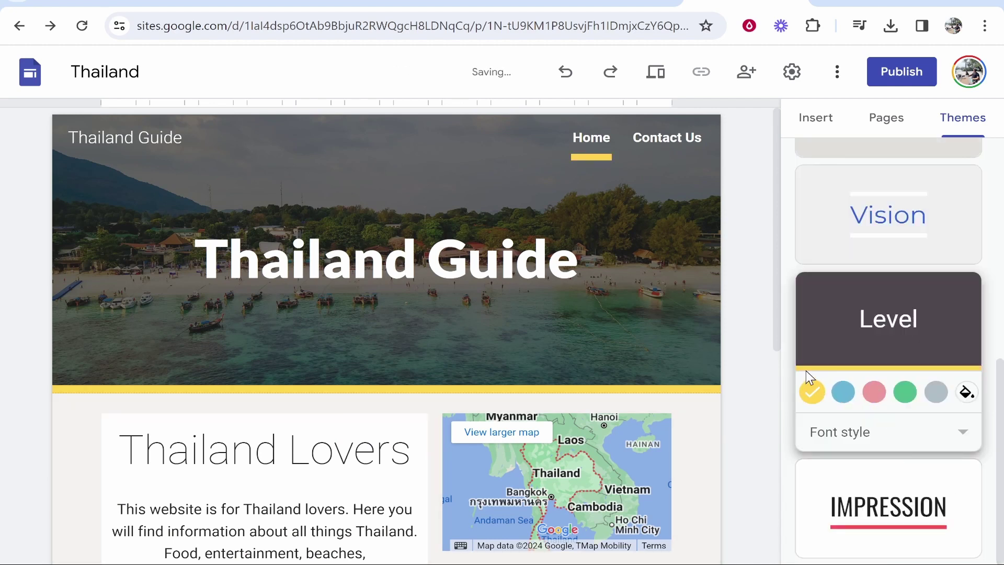
scroll(688, 294, "down", 5)
scroll(887, 345, "up", 4)
scroll(880, 418, "down", 3)
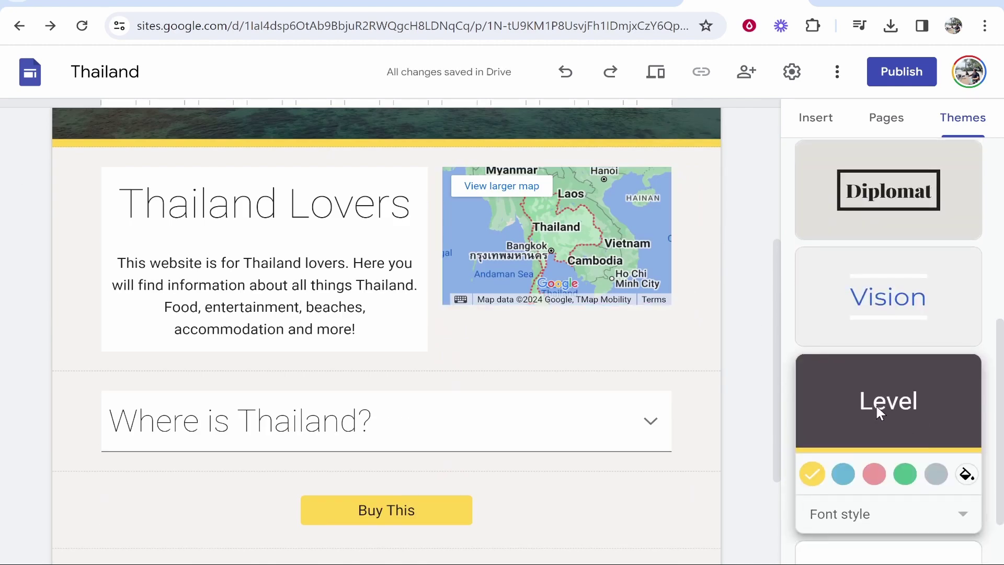
scroll(537, 374, "up", 5)
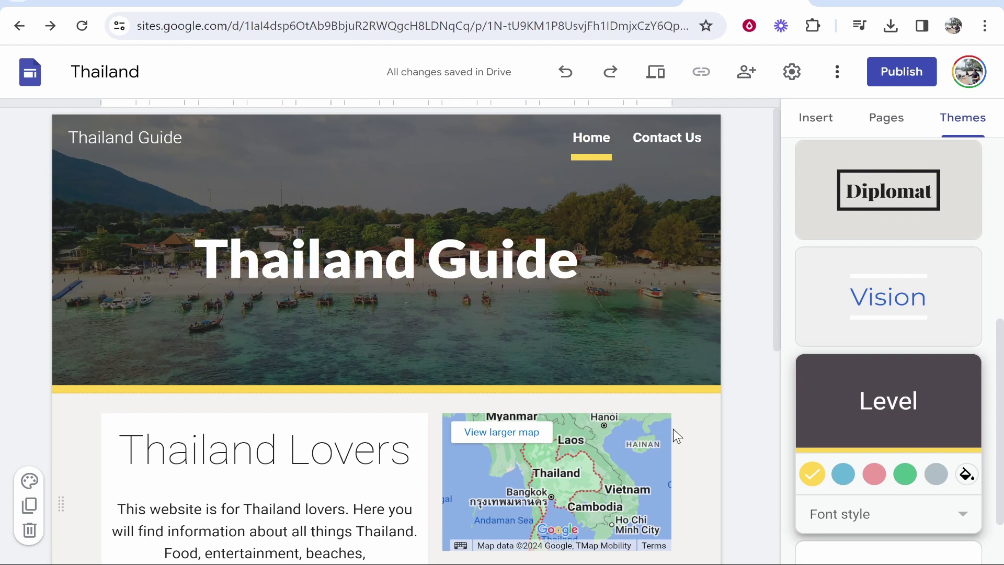
scroll(673, 429, "down", 8)
Expand the 'Where is Thailand?' section to check it in the new theme
left_click(646, 265)
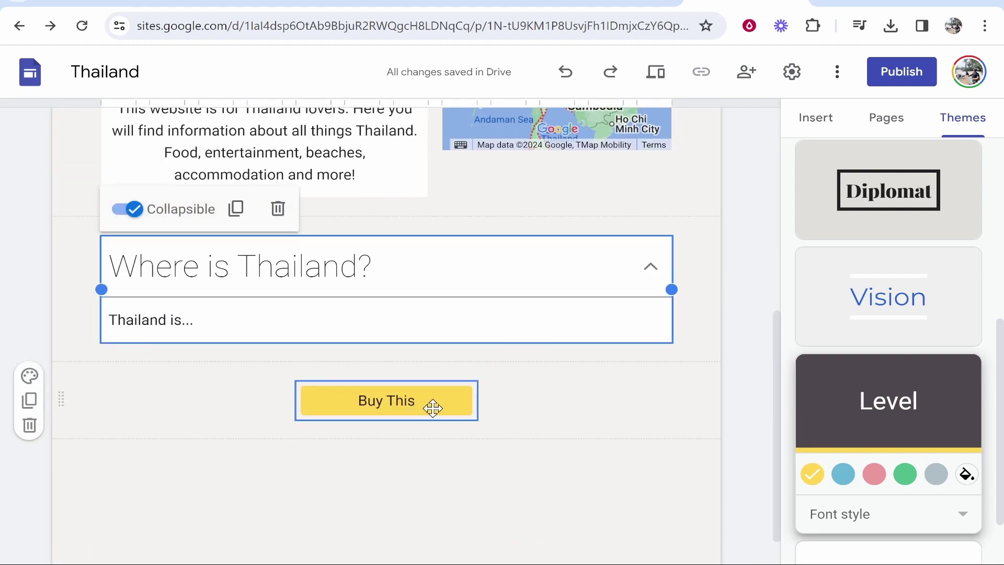
scroll(733, 277, "up", 8)
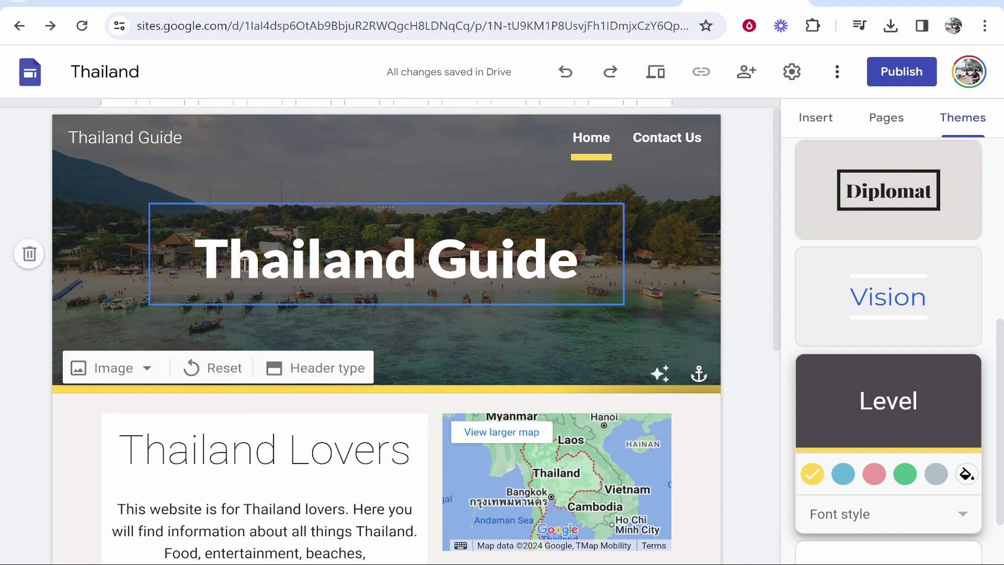
scroll(251, 403, "down", 3)
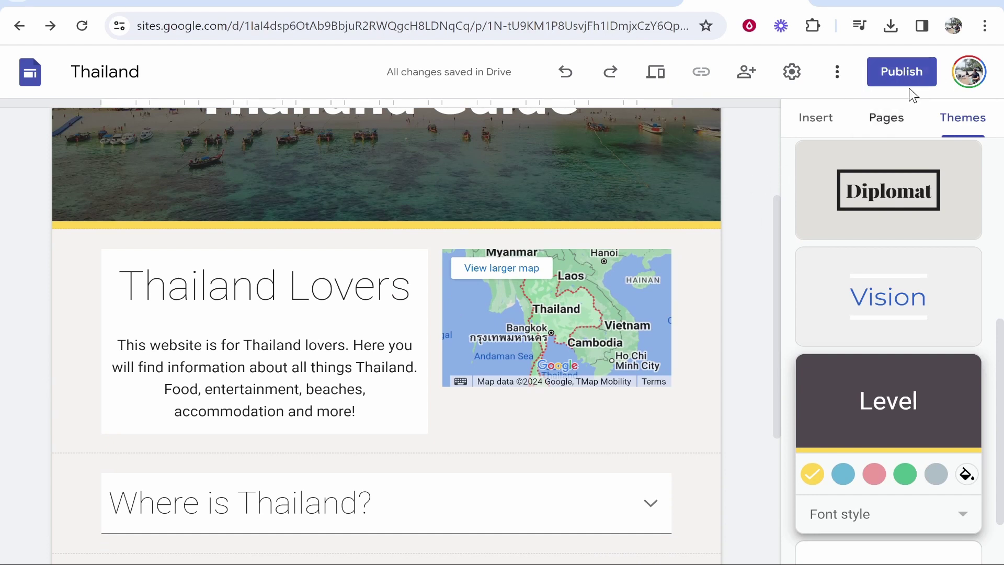
Publish the site at the web address 'thailand-guide', viewable by anyone
left_click(910, 75)
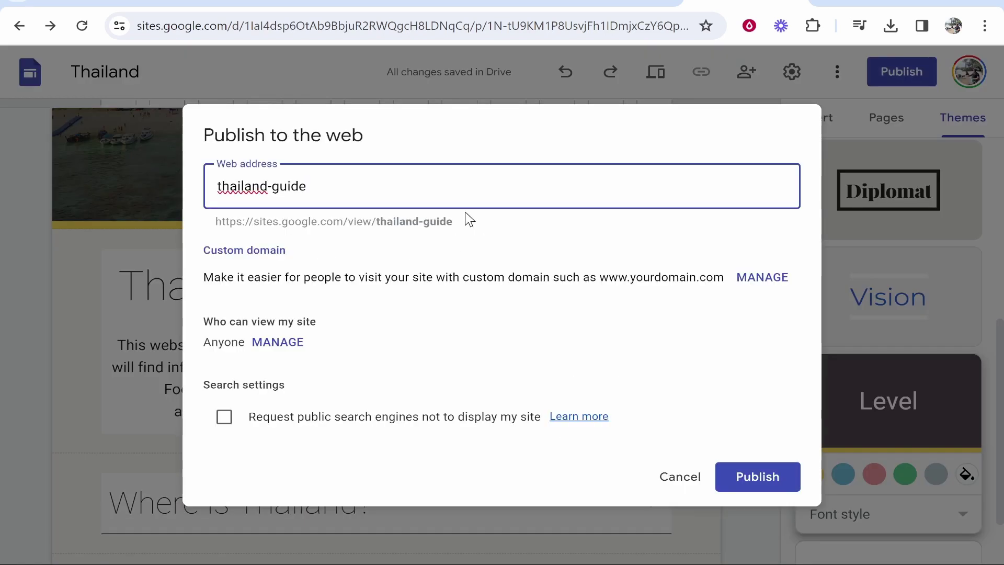
left_click(217, 223)
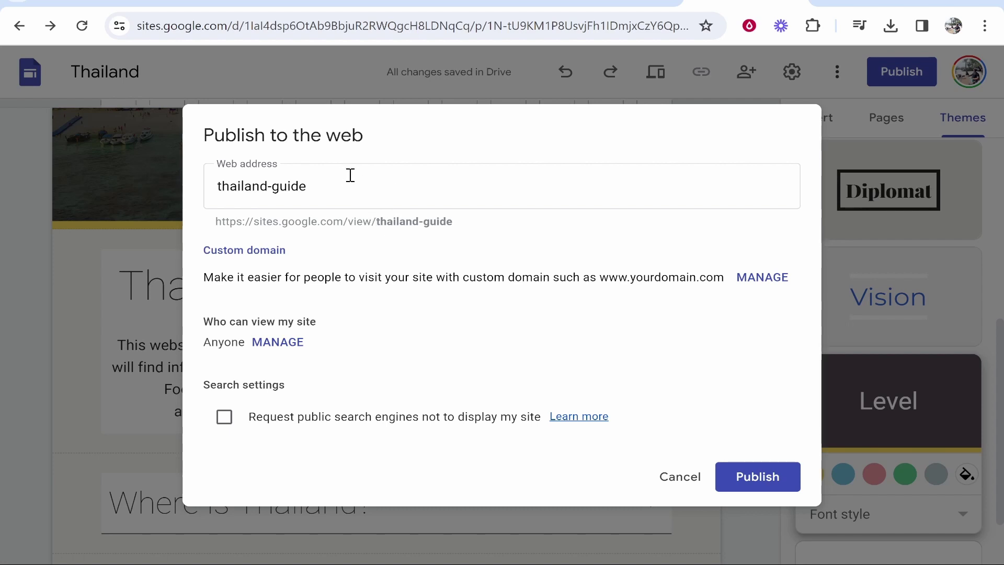
left_click_drag(309, 178, 212, 196)
left_click(212, 197)
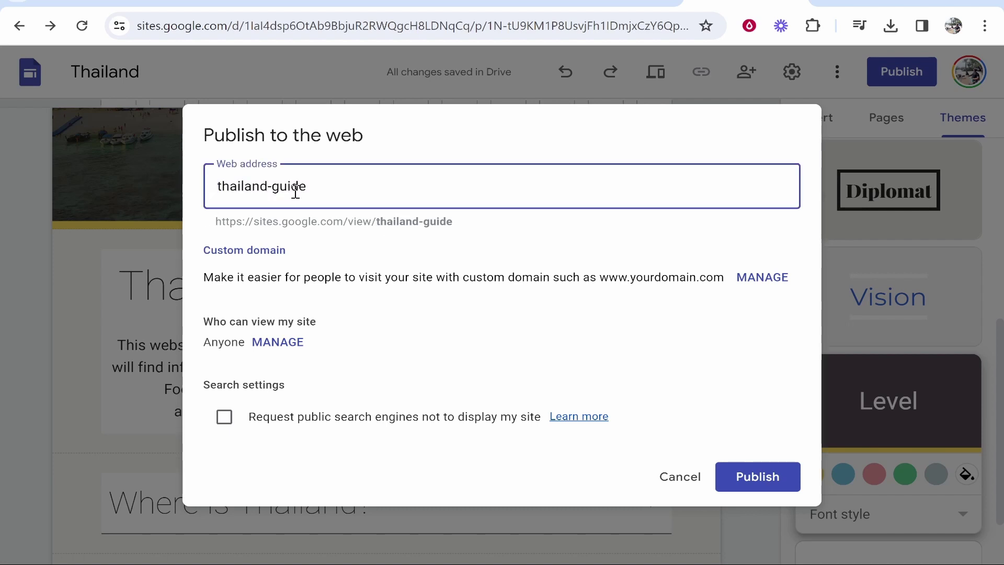
triple_click(352, 186)
left_click(444, 242)
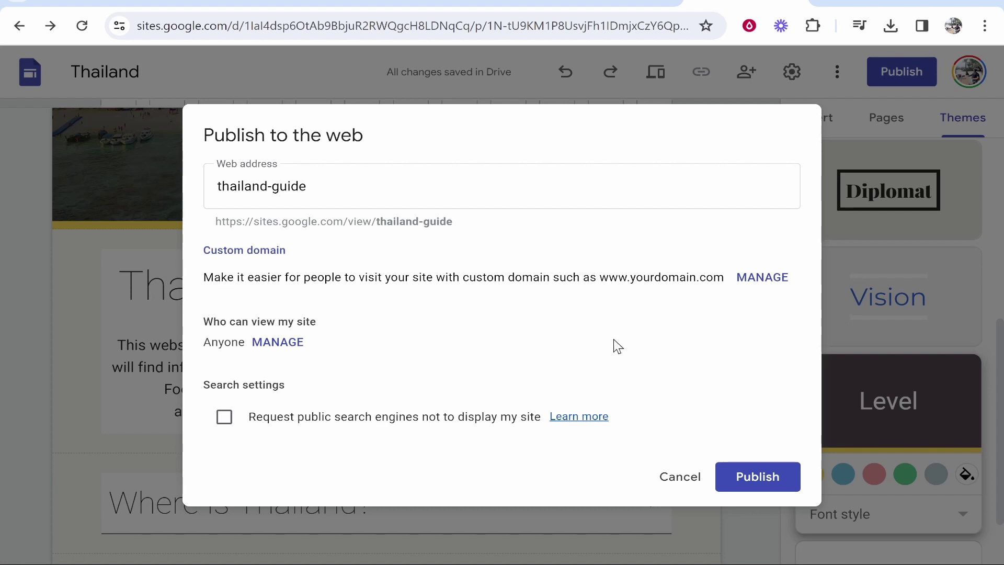
left_click(742, 474)
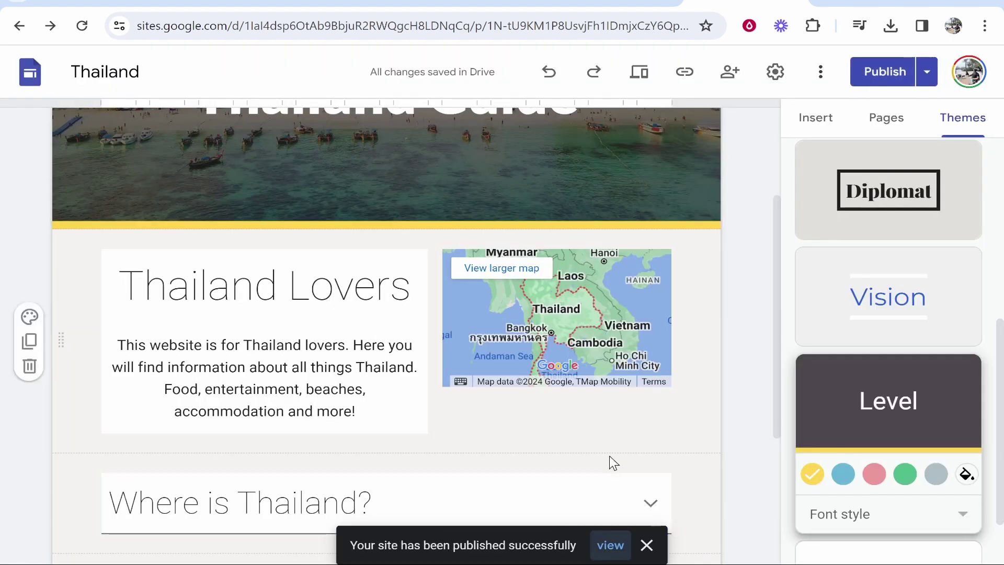
View the live site, expand and collapse the 'Where is Thailand?' answer, and check its web address
left_click(647, 544)
left_click(928, 75)
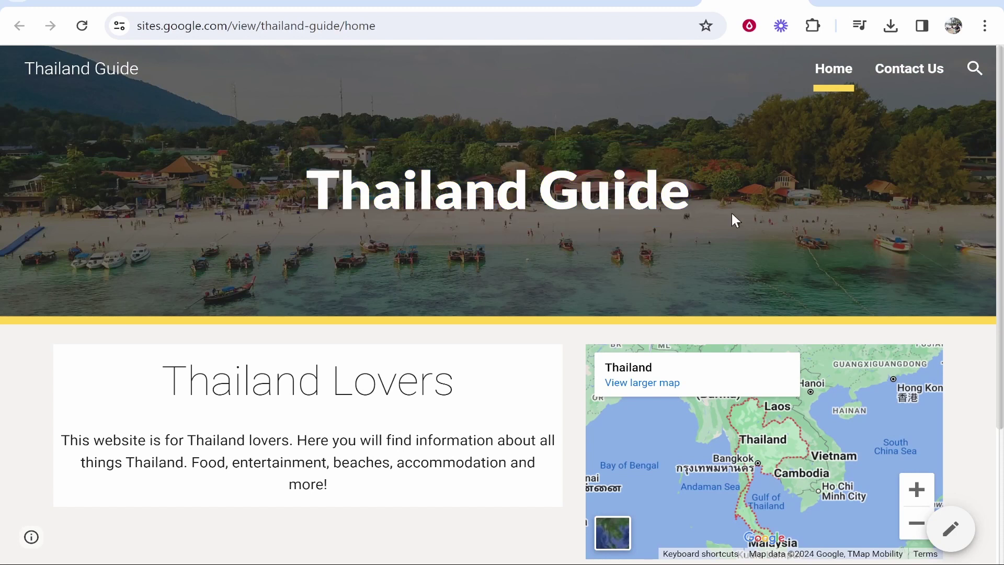
scroll(730, 214, "down", 3)
left_click(922, 446)
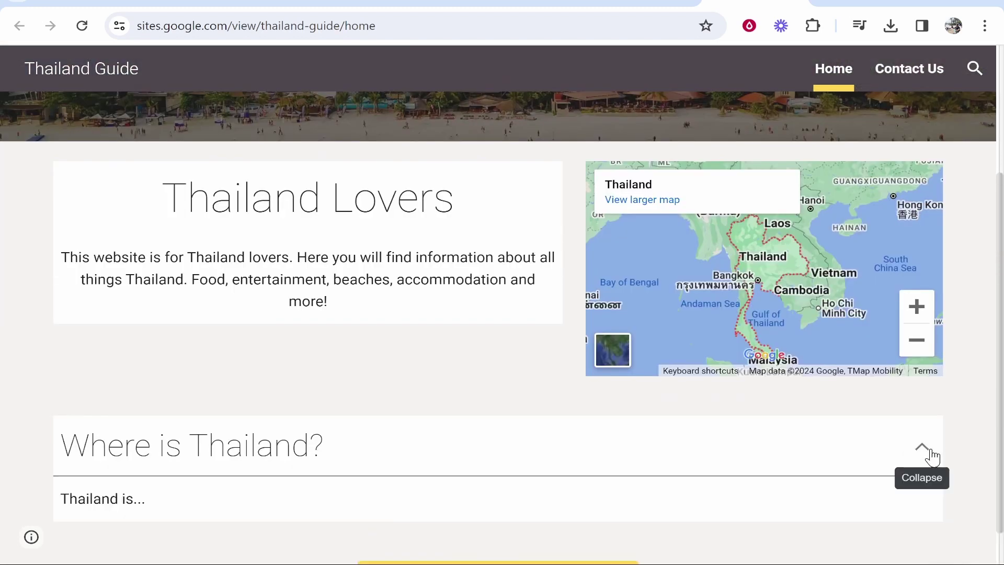
left_click(919, 456)
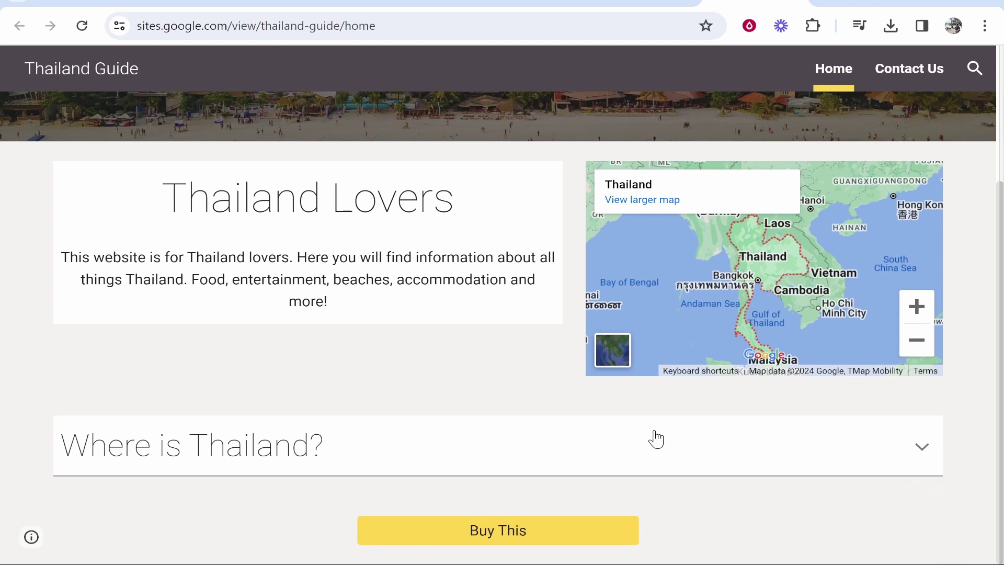
scroll(654, 434, "up", 3)
scroll(380, 301, "down", 3)
scroll(377, 307, "up", 3)
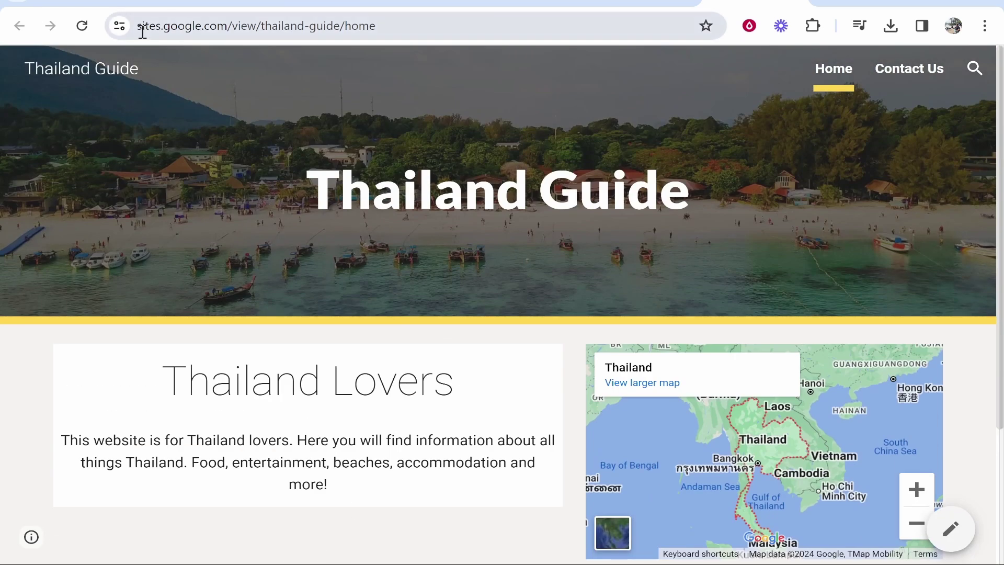
left_click_drag(140, 28, 220, 27)
left_click(220, 27)
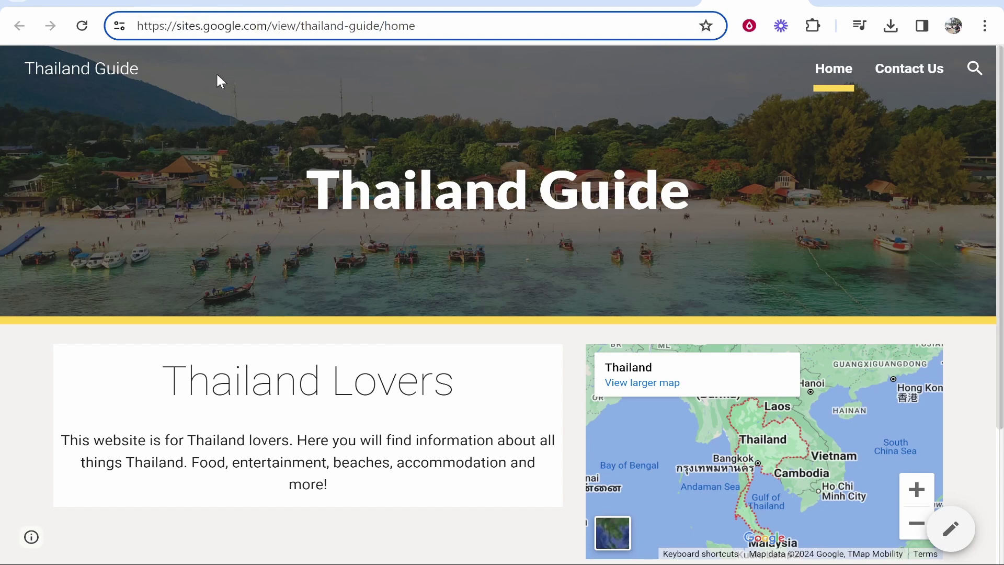